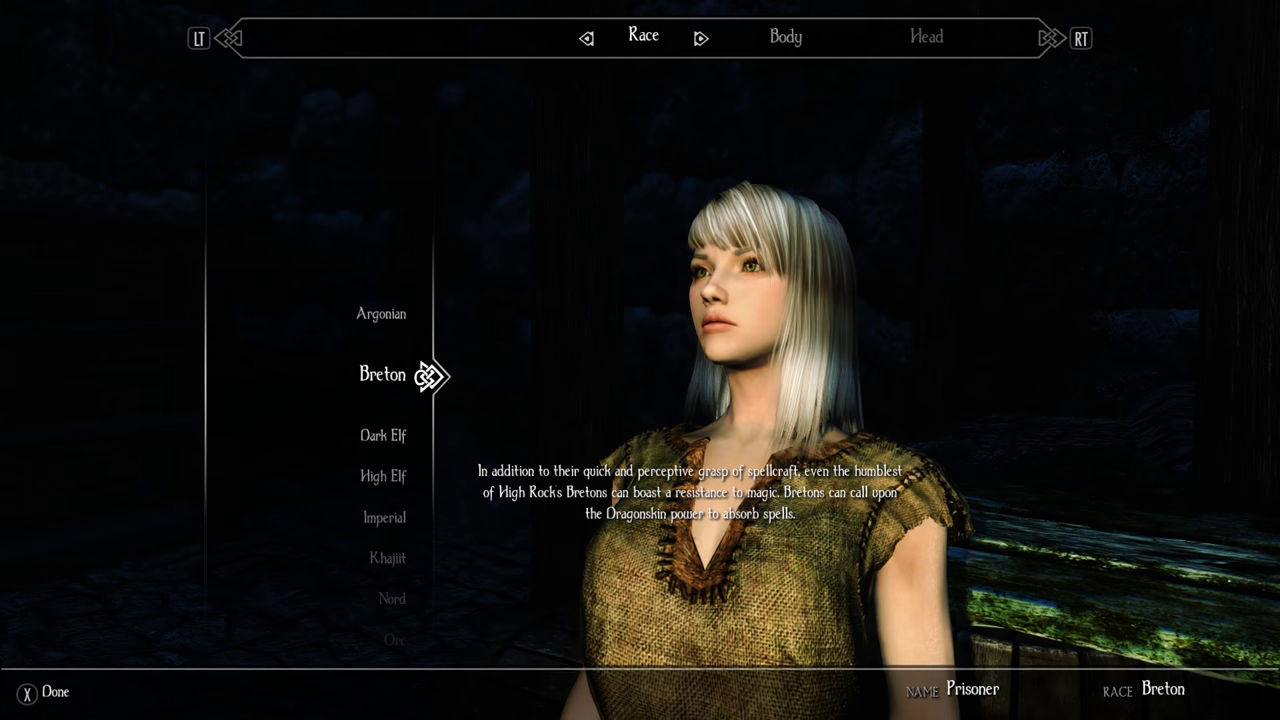
Cycle the race from Argonian past Breton to Dark Elf, then bring up the Head sliders.
{"action": "key", "text": "Up"}
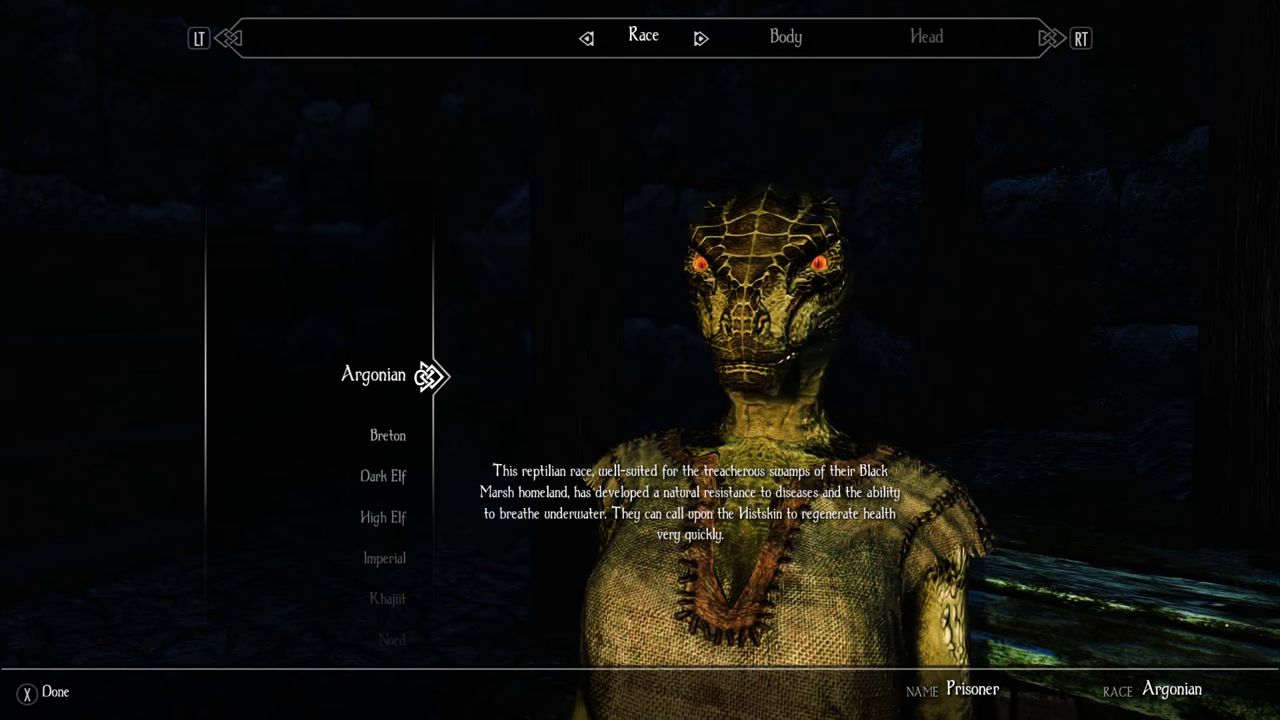
{"action": "key", "text": "Down"}
{"action": "key", "text": "Down"}
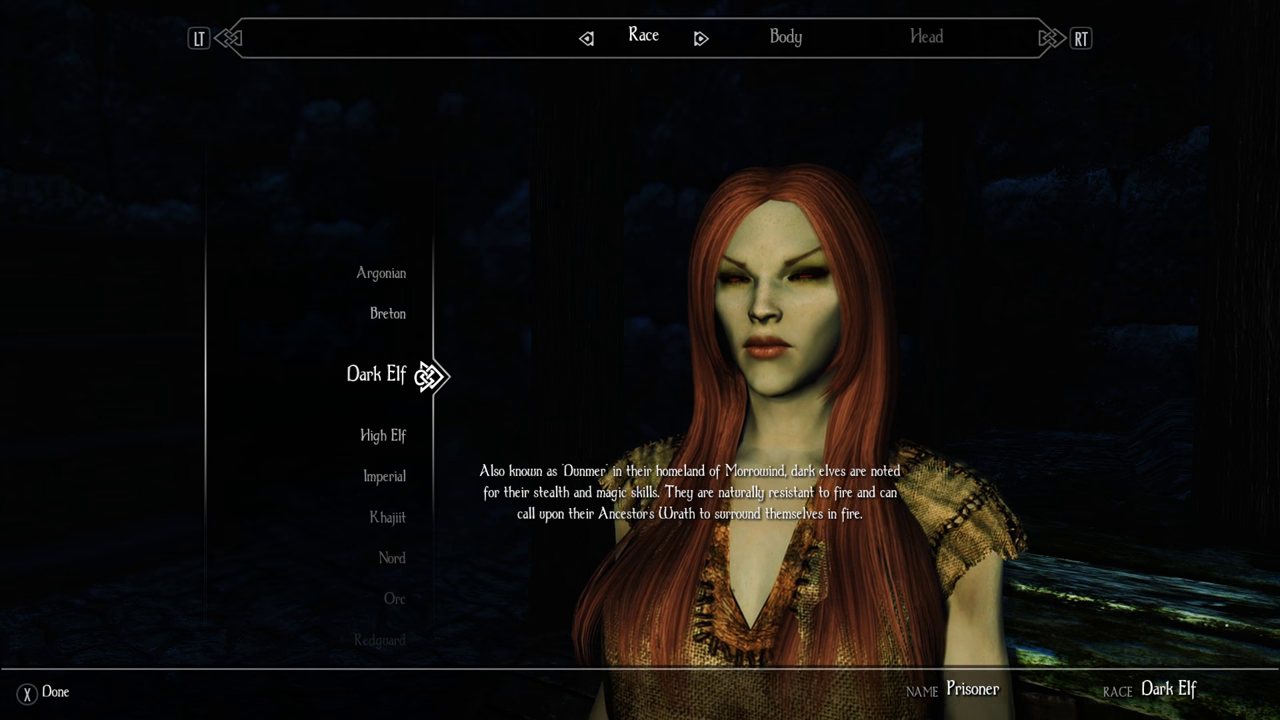
{"action": "key", "text": "e"}
Move to the Hair category and pick a new shoulder-length hairstyle.
{"action": "key", "text": "e"}
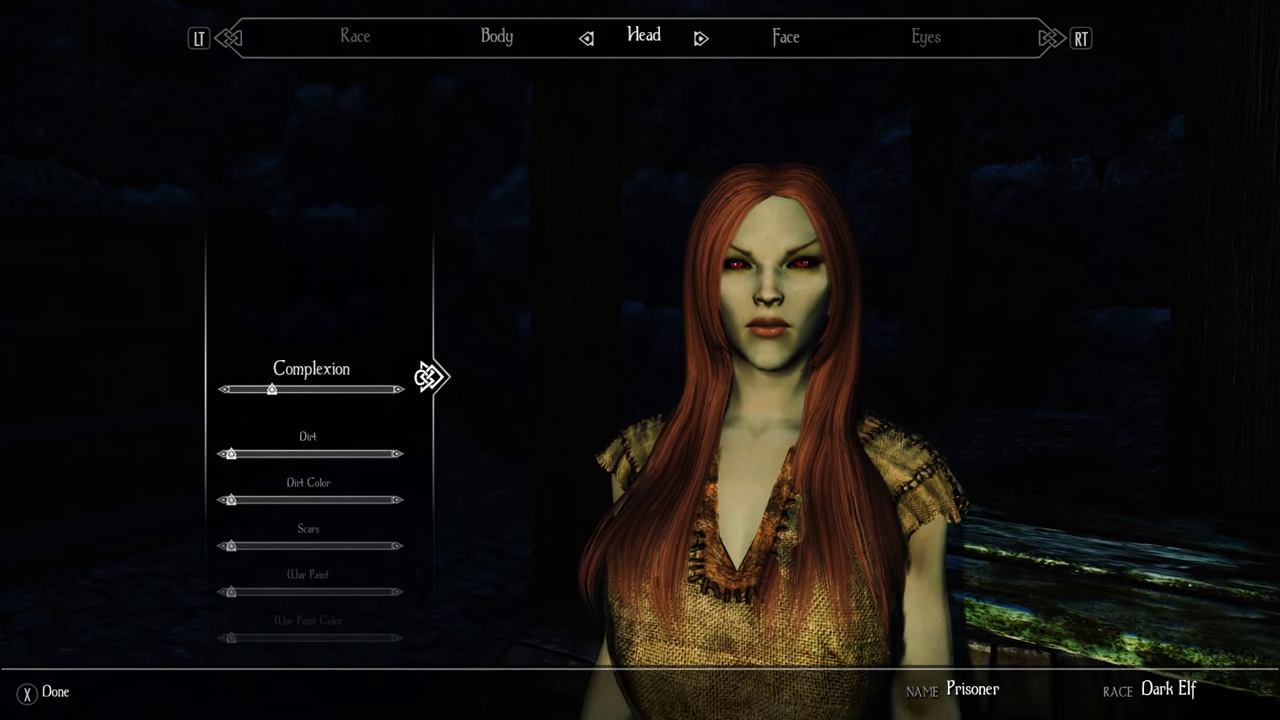
{"action": "key", "text": "q"}
{"action": "key", "text": "e"}
{"action": "key", "text": "e"}
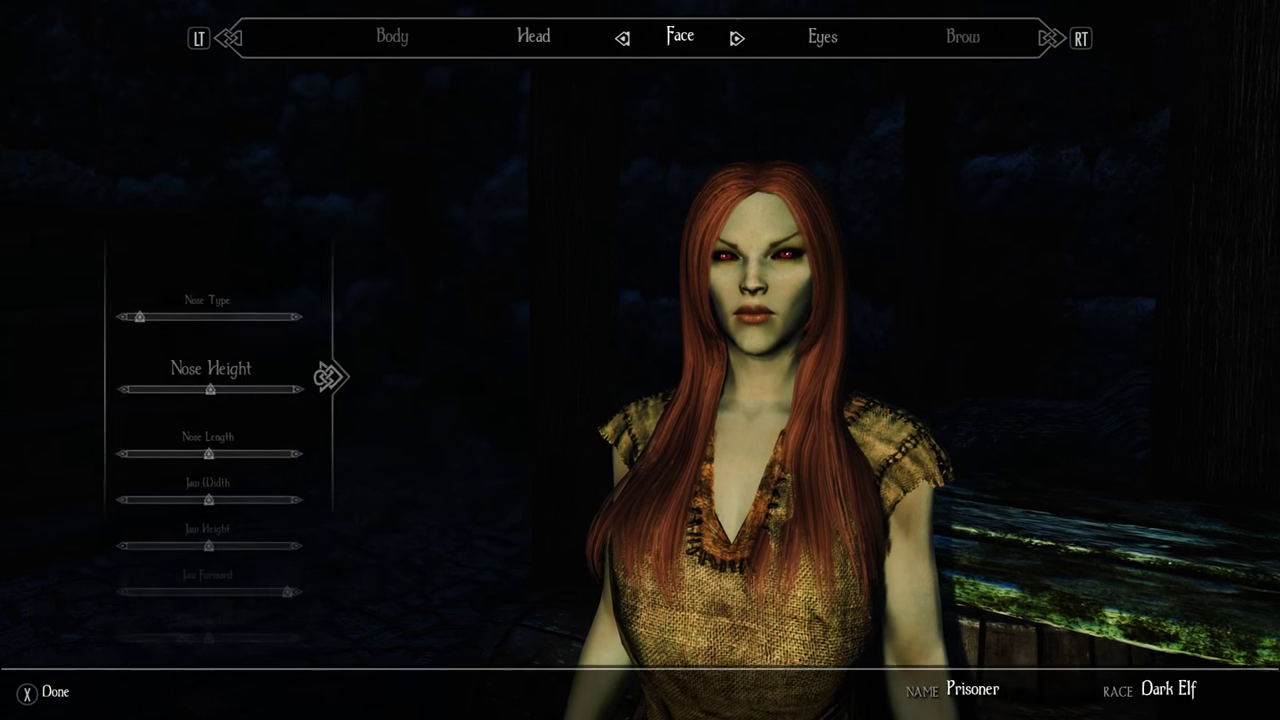
{"action": "key", "text": "e"}
{"action": "key", "text": "e"}
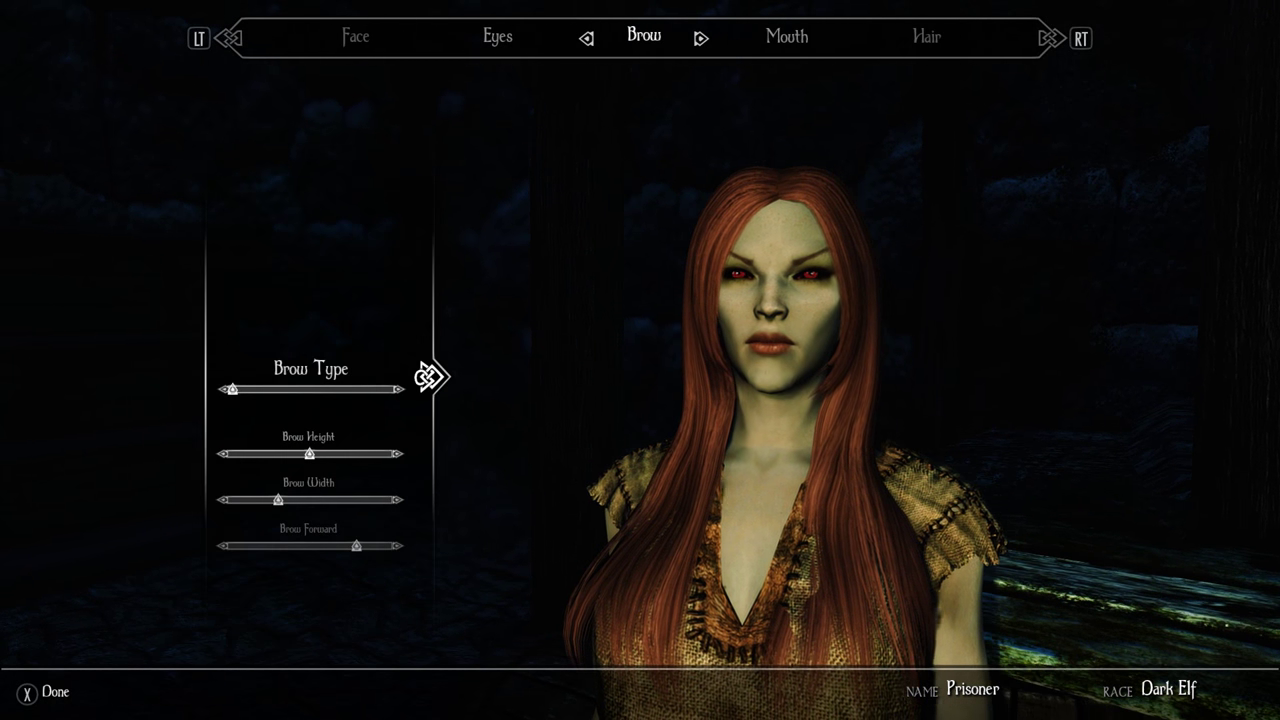
{"action": "key", "text": "e"}
{"action": "key", "text": "e"}
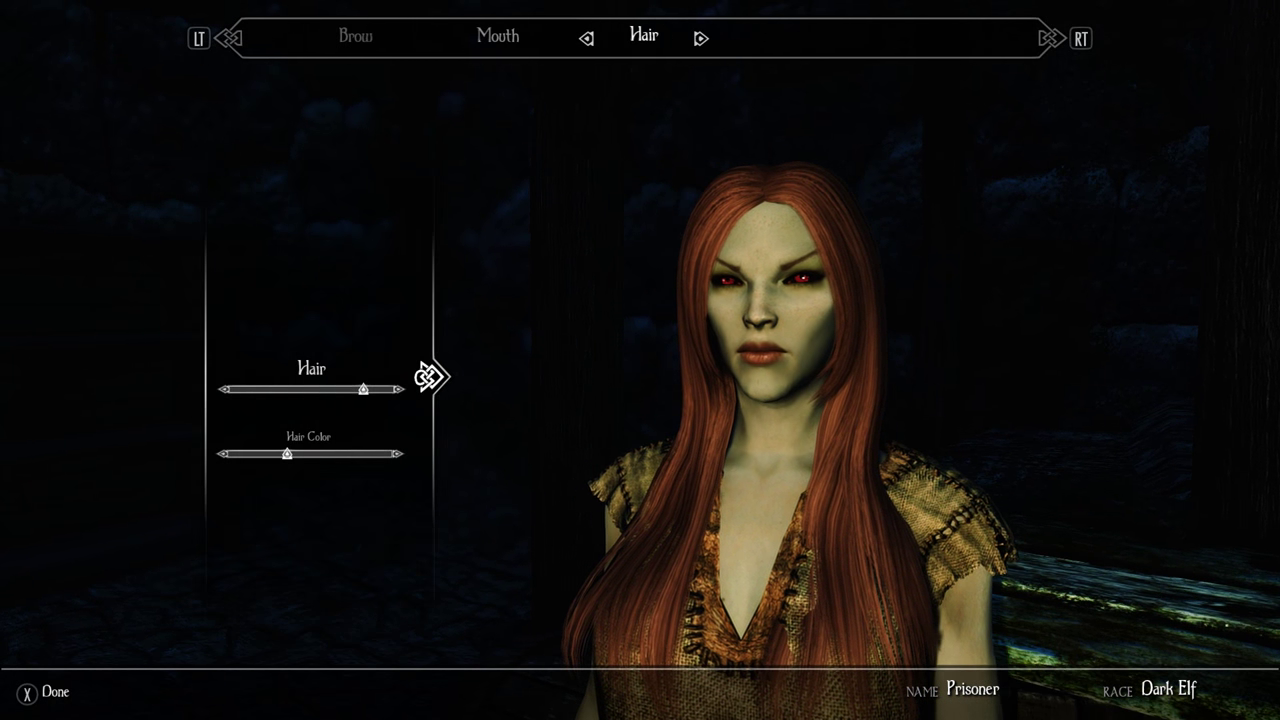
{"action": "key", "text": "a"}
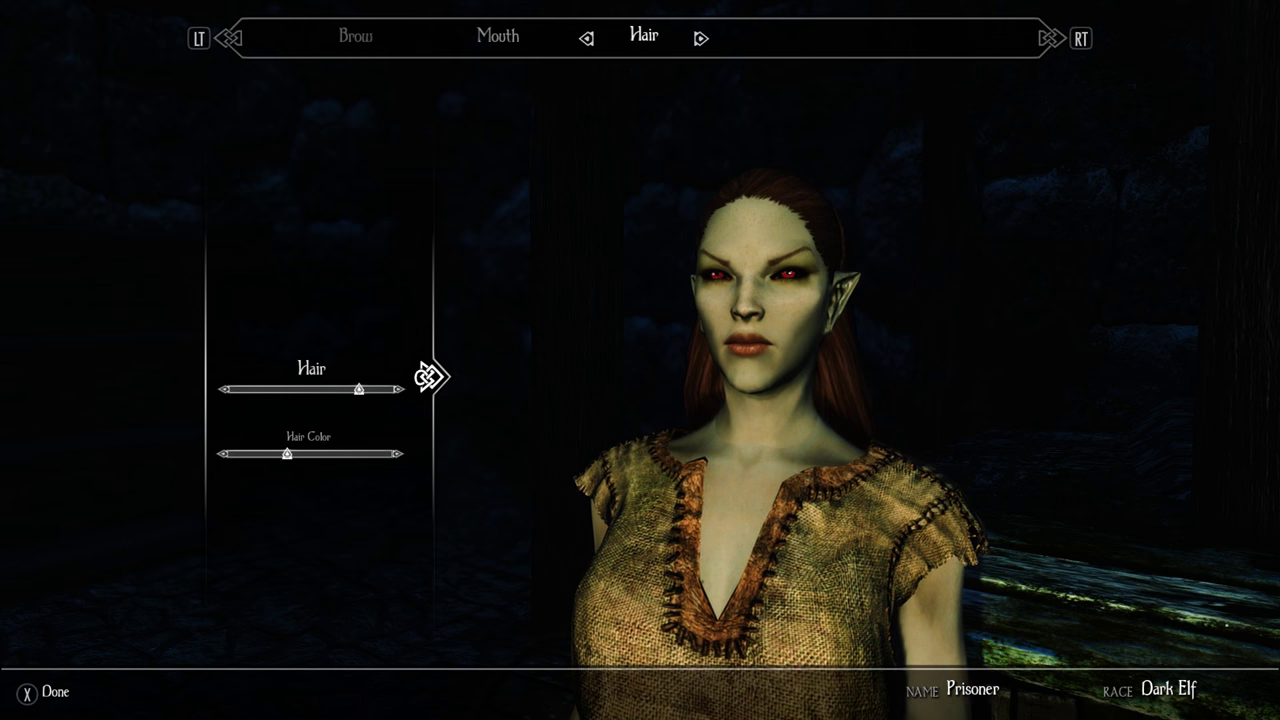
{"action": "key", "text": "a"}
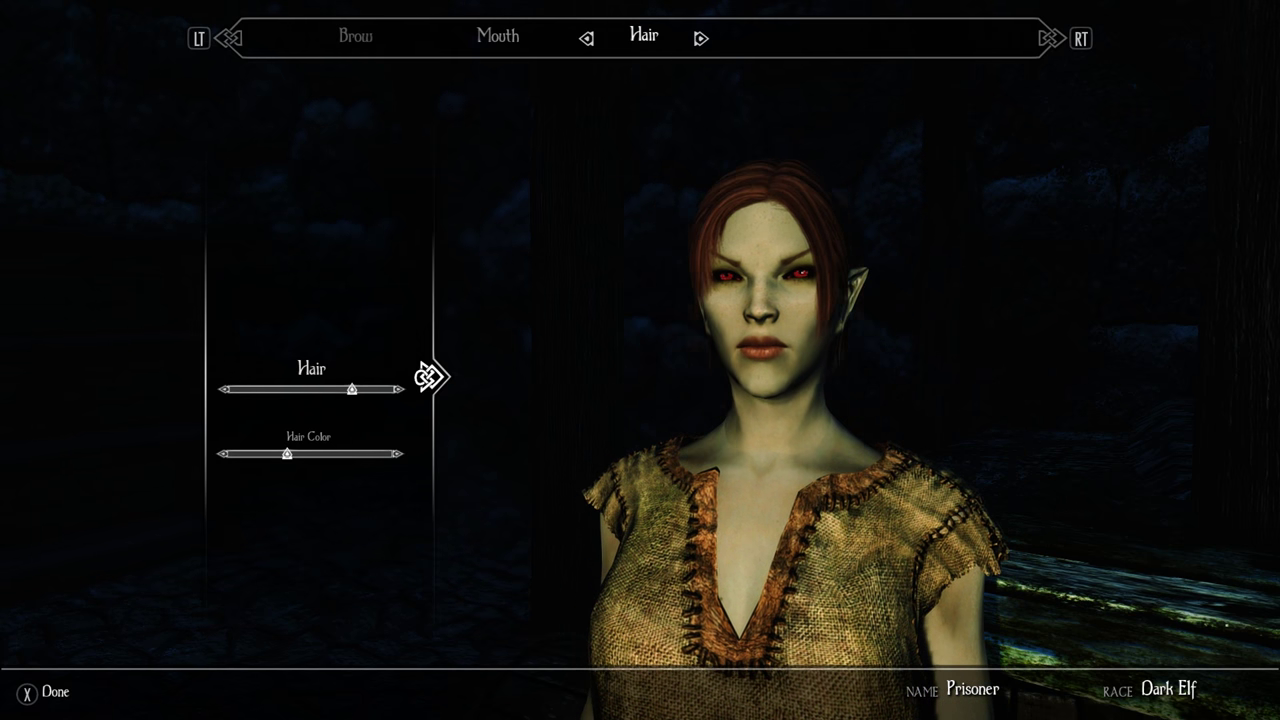
Adjust the Hair Color slider until the hair is blonde.
{"action": "key", "text": "s"}
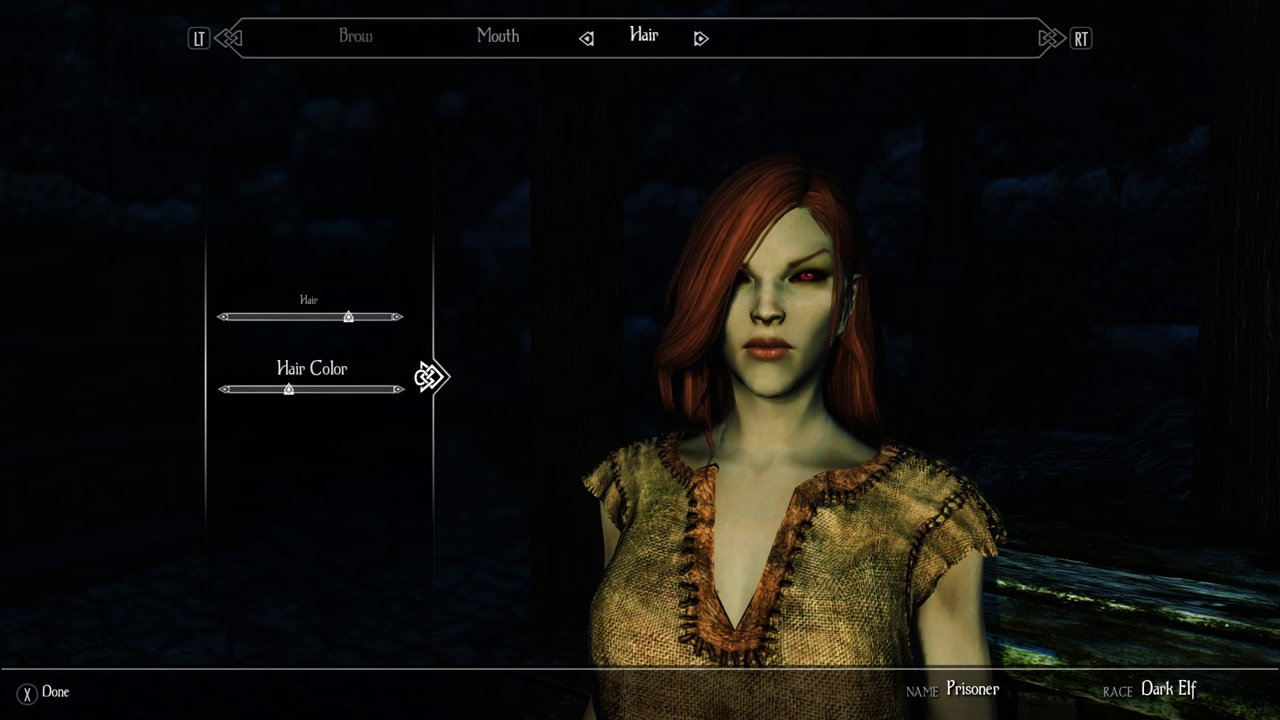
{"action": "key", "text": "d"}
{"action": "key", "text": "d"}
{"action": "key", "text": "d"}
{"action": "key", "text": "d"}
{"action": "key", "text": "a"}
{"action": "key", "text": "a"}
{"action": "key", "text": "a"}
{"action": "key", "text": "a"}
{"action": "key", "text": "a"}
{"action": "key", "text": "a"}
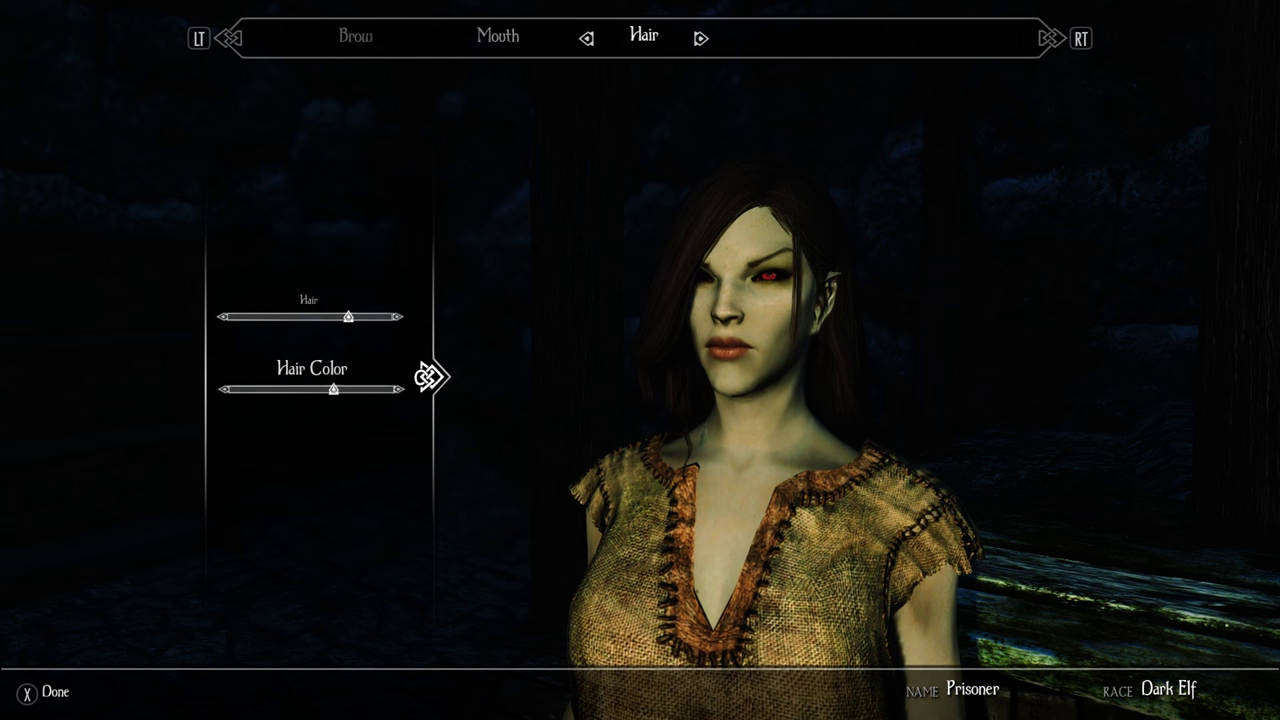
{"action": "key", "text": "a"}
{"action": "key", "text": "a"}
{"action": "key", "text": "a"}
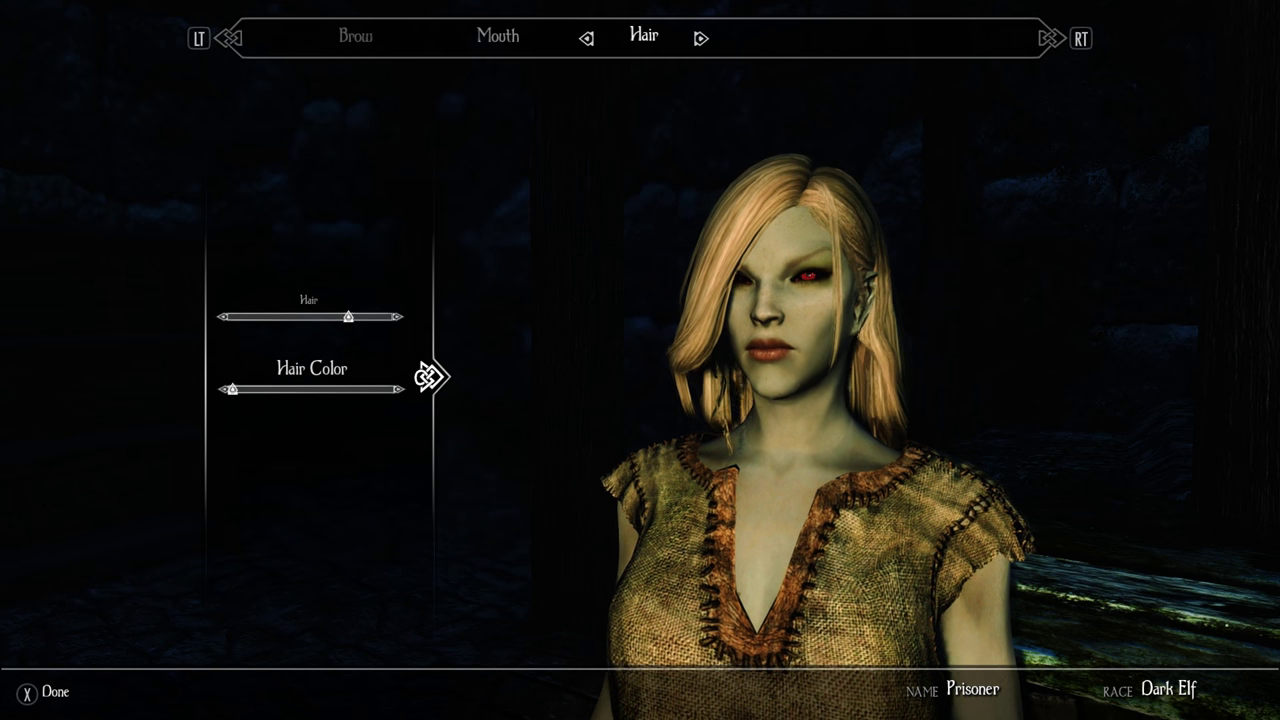
Step back through the eyes and head categories to the Body options.
{"action": "key", "text": "q"}
{"action": "key", "text": "q"}
{"action": "key", "text": "q"}
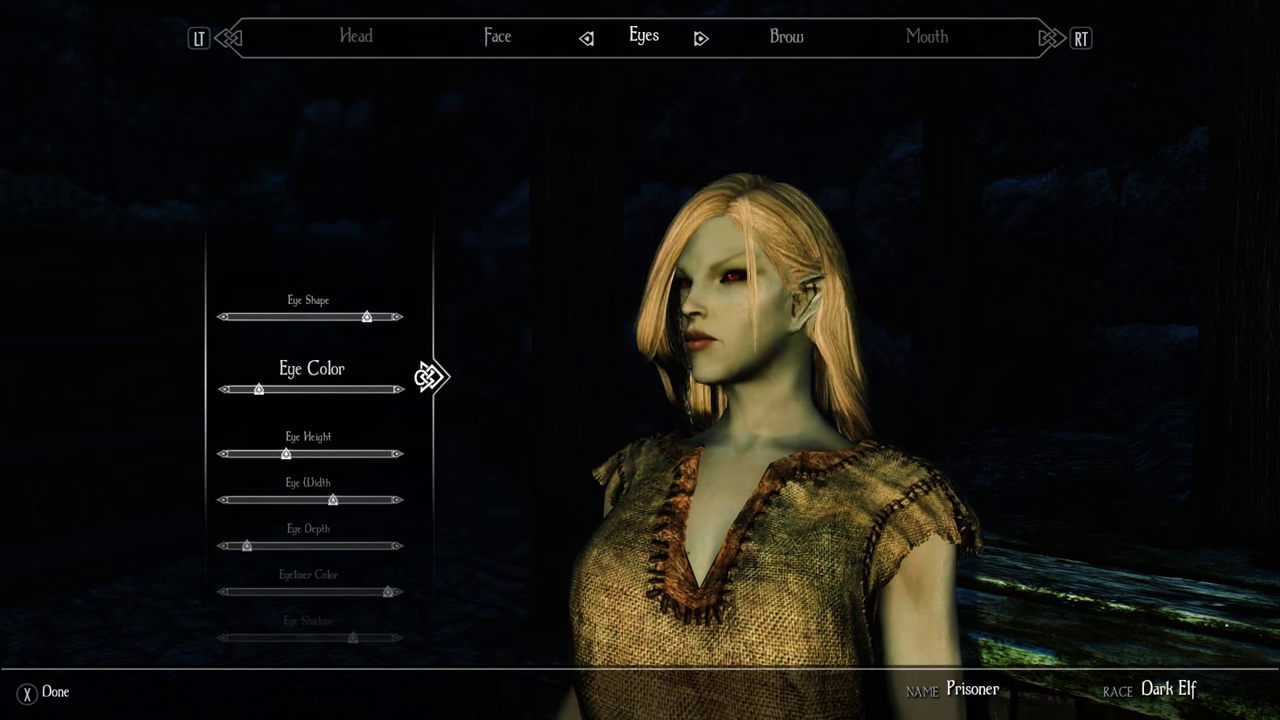
{"action": "key", "text": "q"}
{"action": "key", "text": "q"}
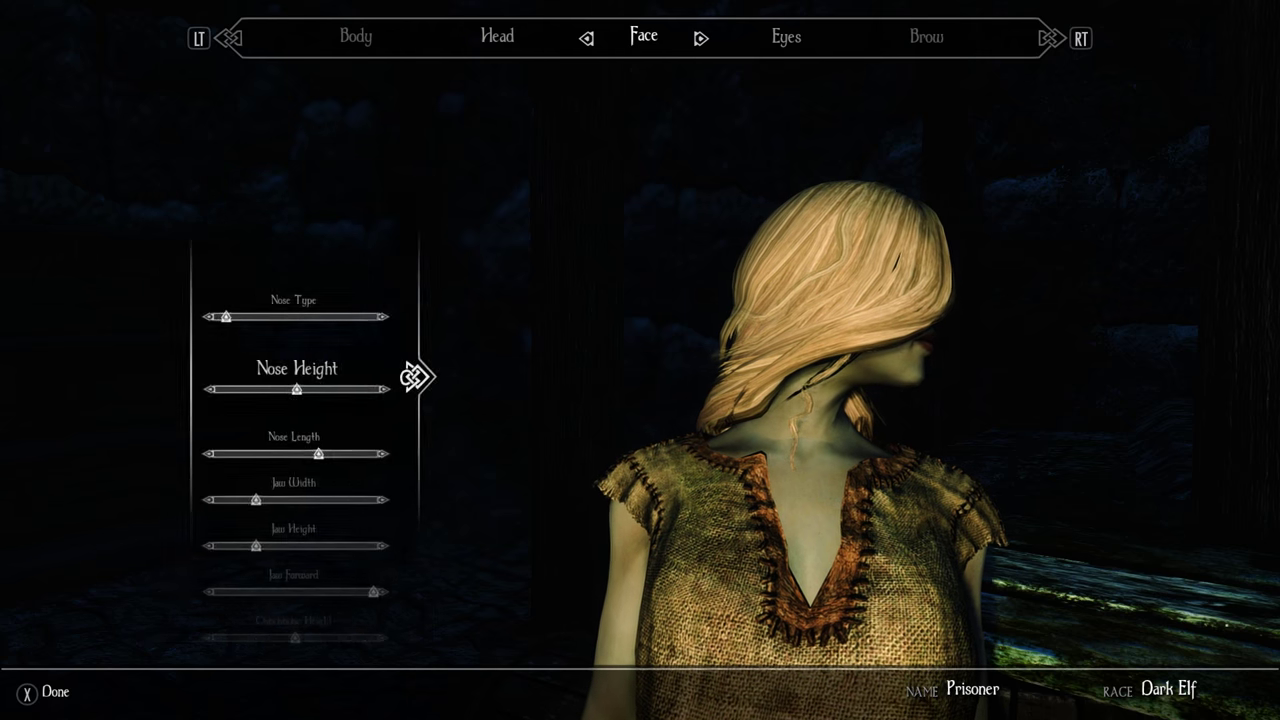
{"action": "key", "text": "q"}
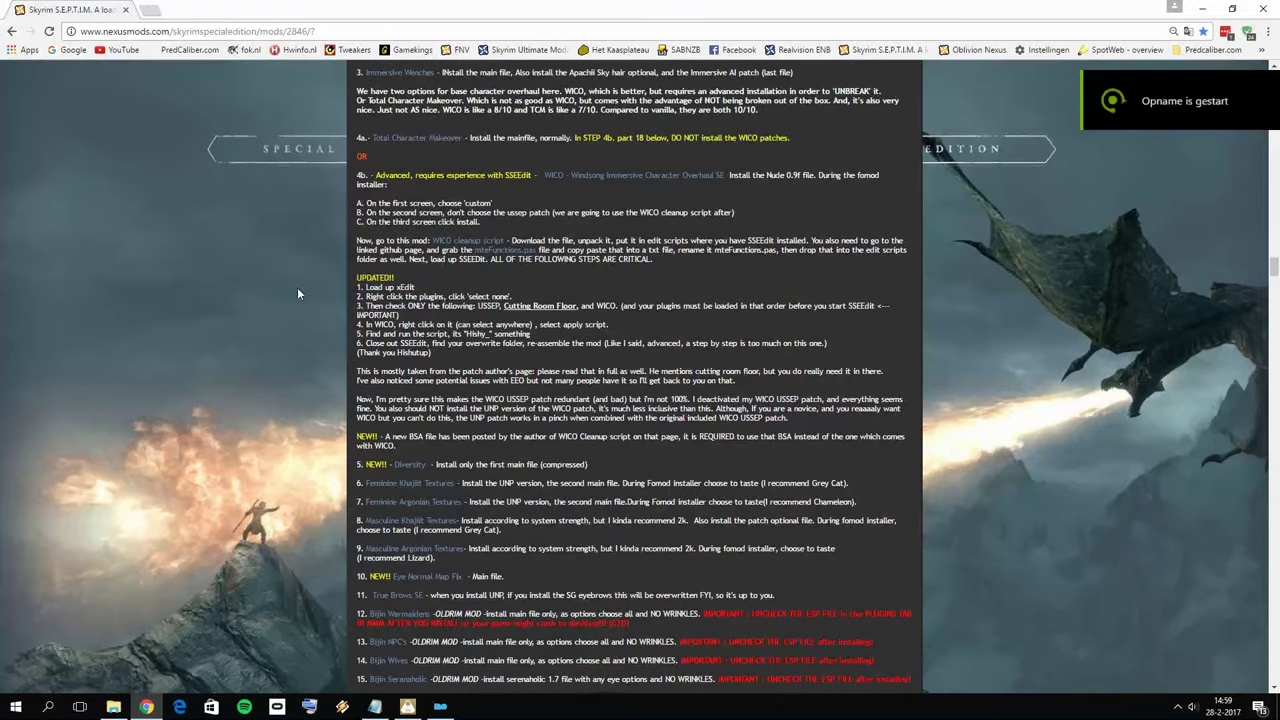
{"action": "scroll", "coordinate": [297, 287], "scroll_direction": "up", "scroll_amount": 1}
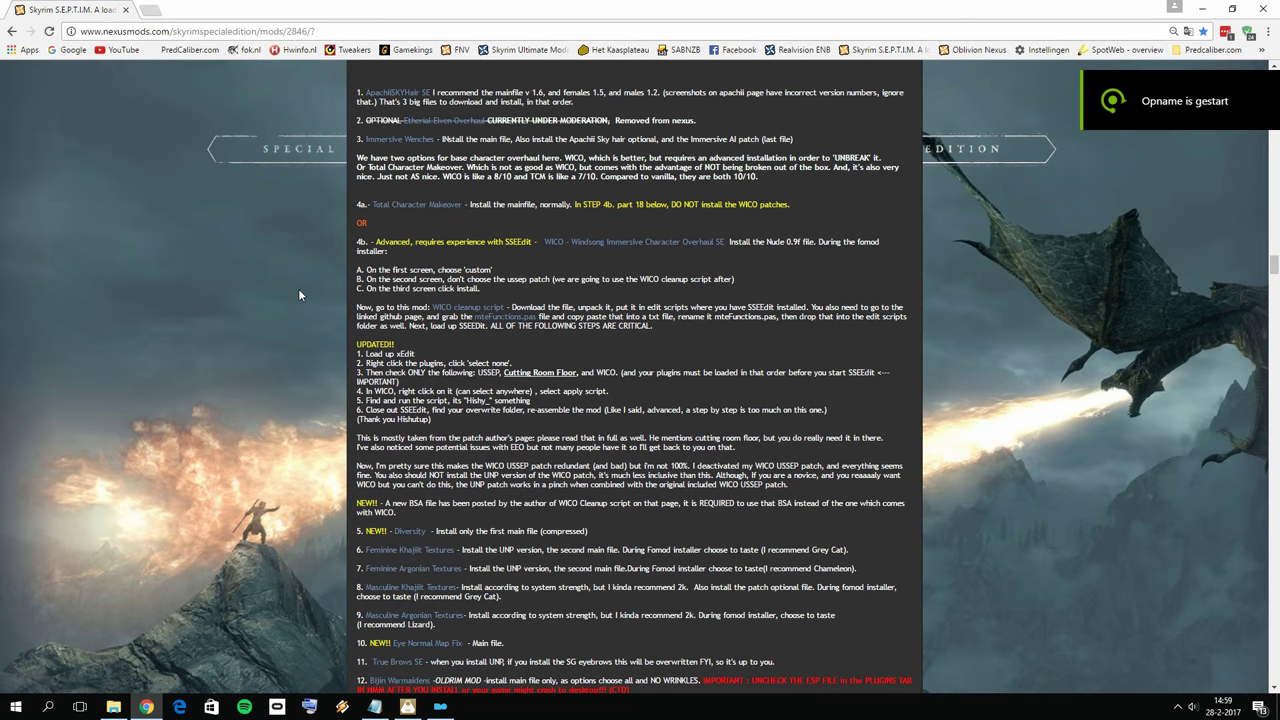
Scroll the S.E.P.T.I.M. guide to STEP 4 - Character and some NPC Overhaul, right-clicking the WICO link.
{"action": "scroll", "coordinate": [302, 285], "scroll_direction": "up", "scroll_amount": 1}
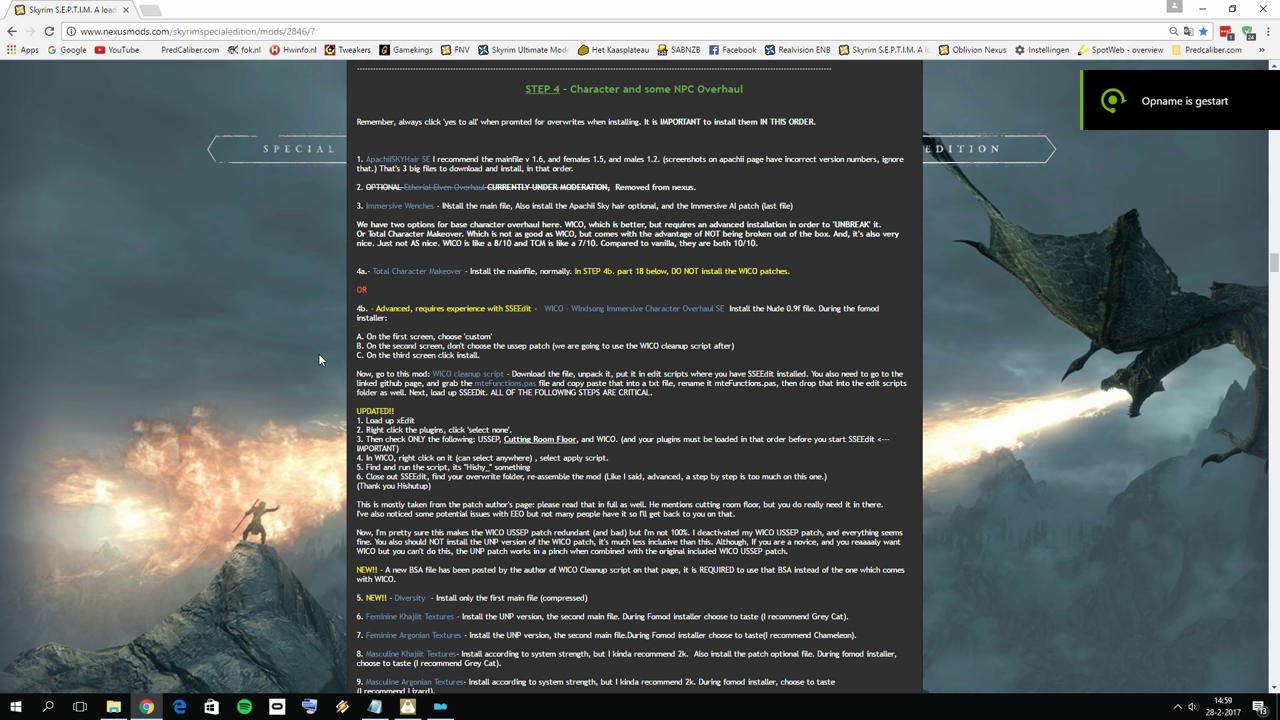
{"action": "scroll", "coordinate": [300, 358], "scroll_direction": "up", "scroll_amount": 2}
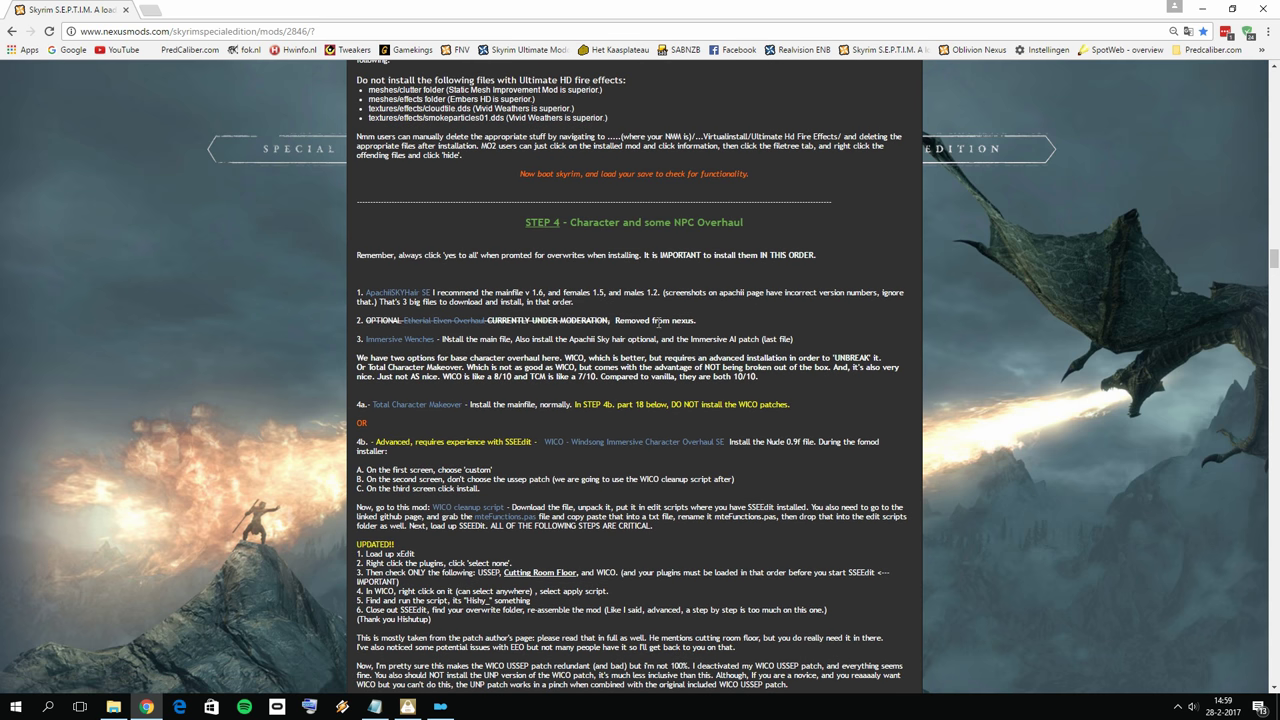
{"action": "scroll", "coordinate": [659, 322], "scroll_direction": "down", "scroll_amount": 1}
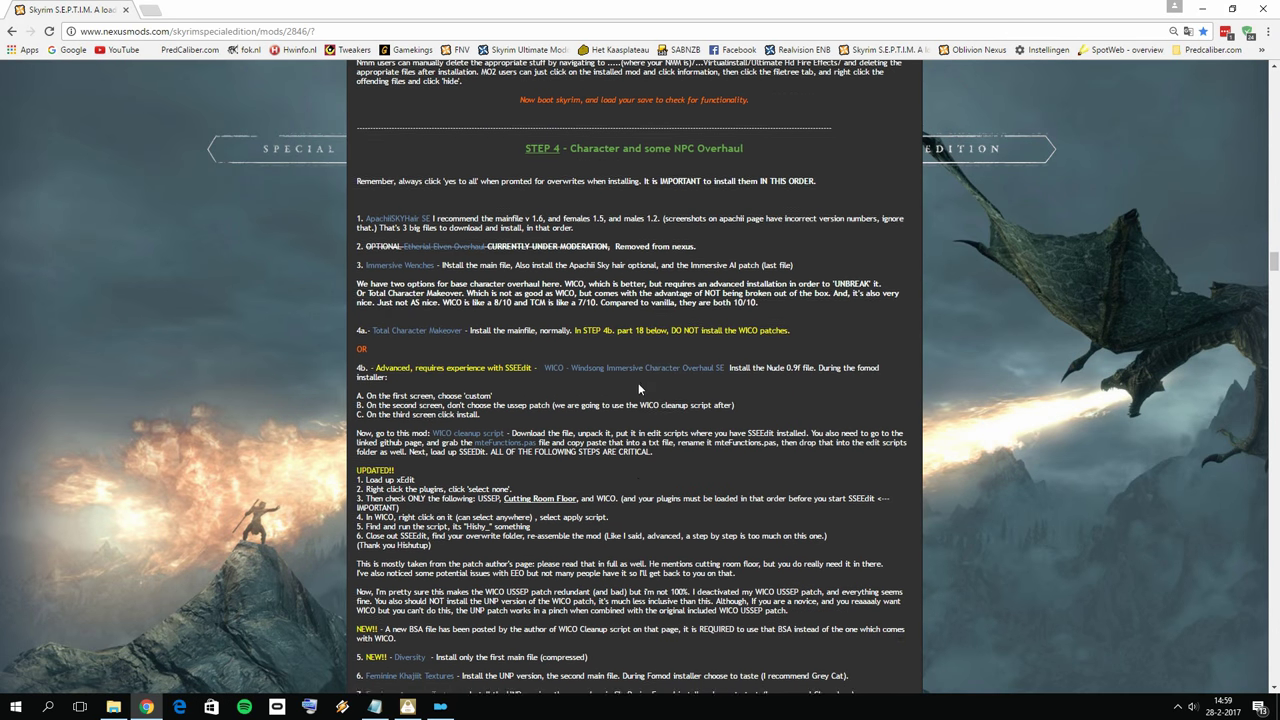
{"action": "scroll", "coordinate": [638, 383], "scroll_direction": "down", "scroll_amount": 2}
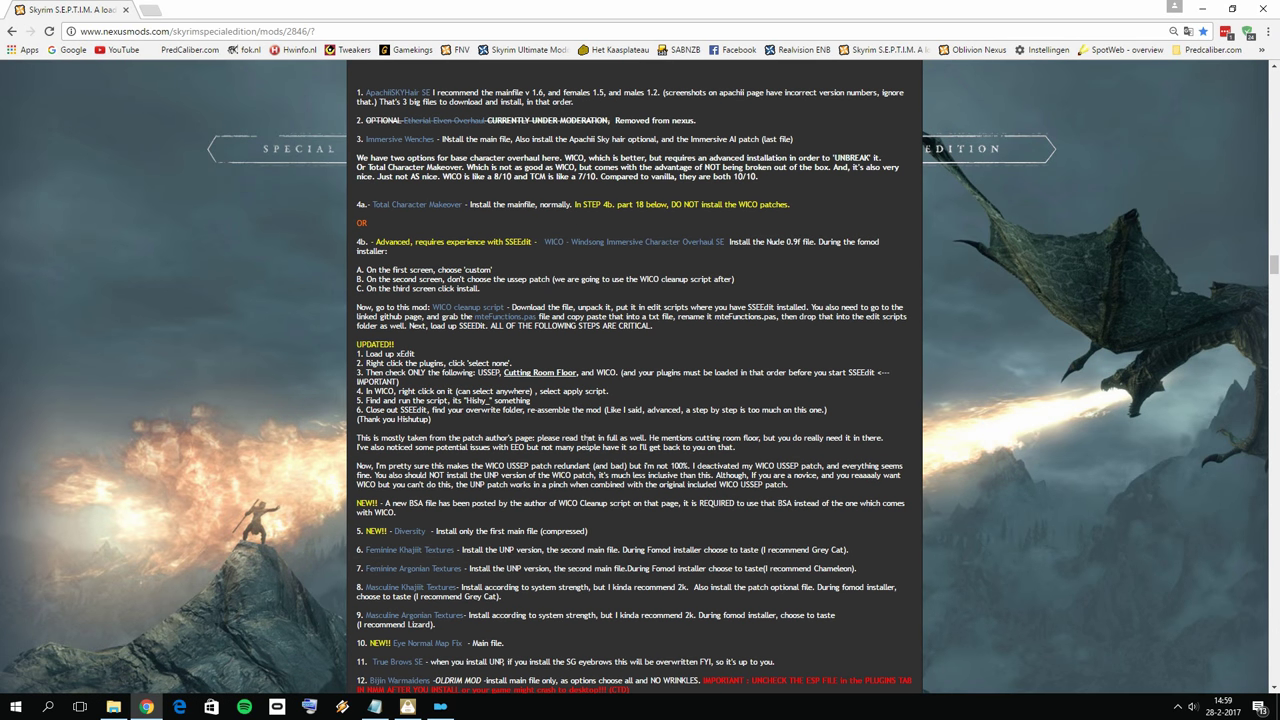
{"action": "scroll", "coordinate": [590, 452], "scroll_direction": "up", "scroll_amount": 1}
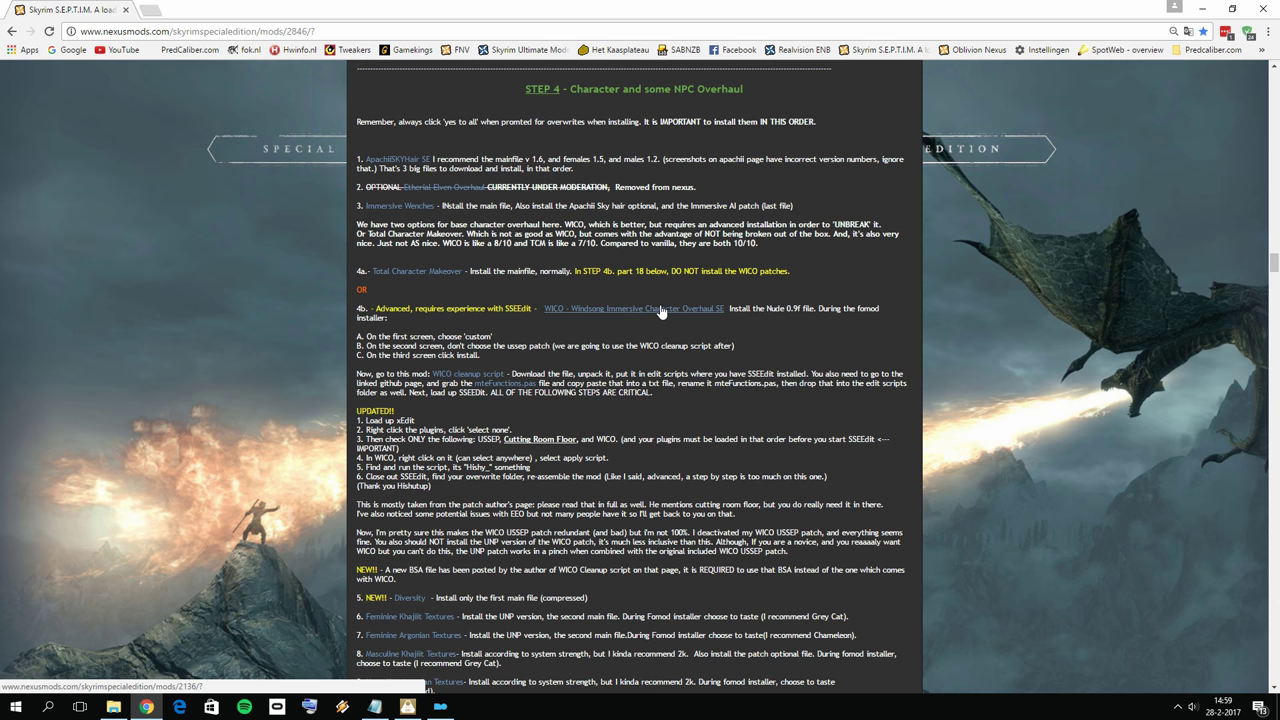
{"action": "right_click", "coordinate": [665, 305]}
Open the WICO mod page in a new tab and show its FILES list.
{"action": "left_click", "coordinate": [688, 314]}
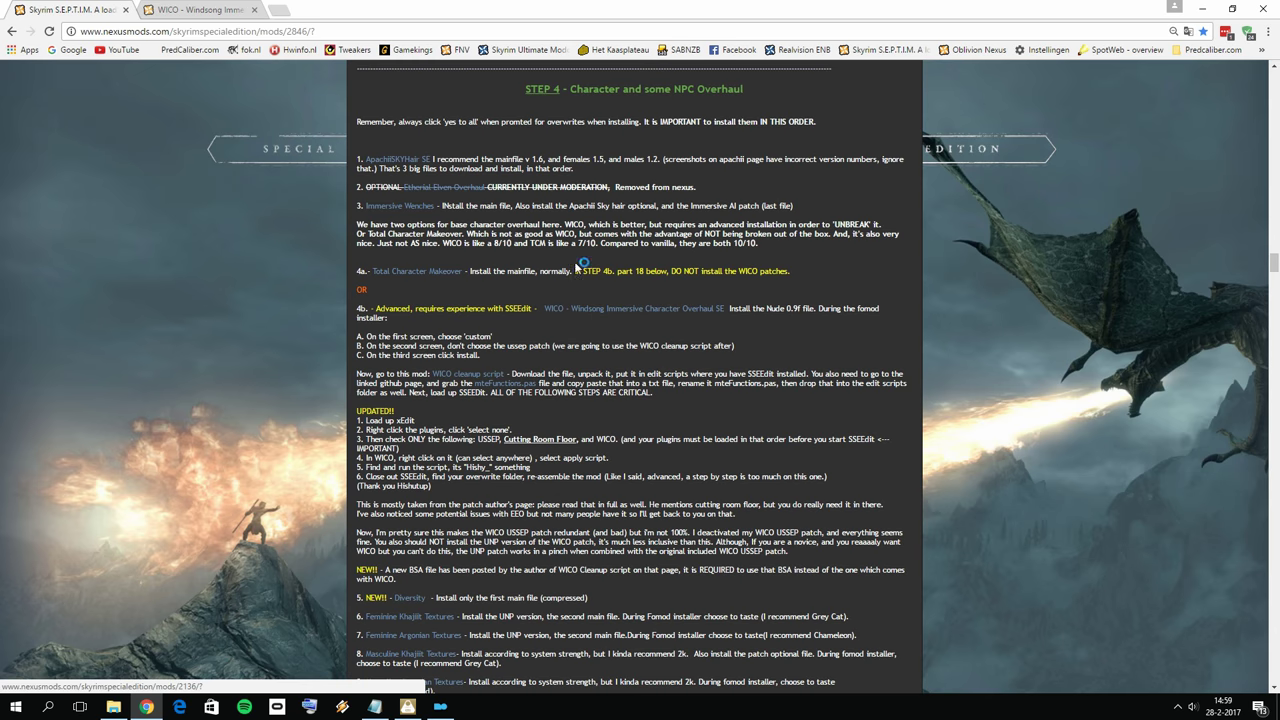
{"action": "key", "text": "ctrl+Tab"}
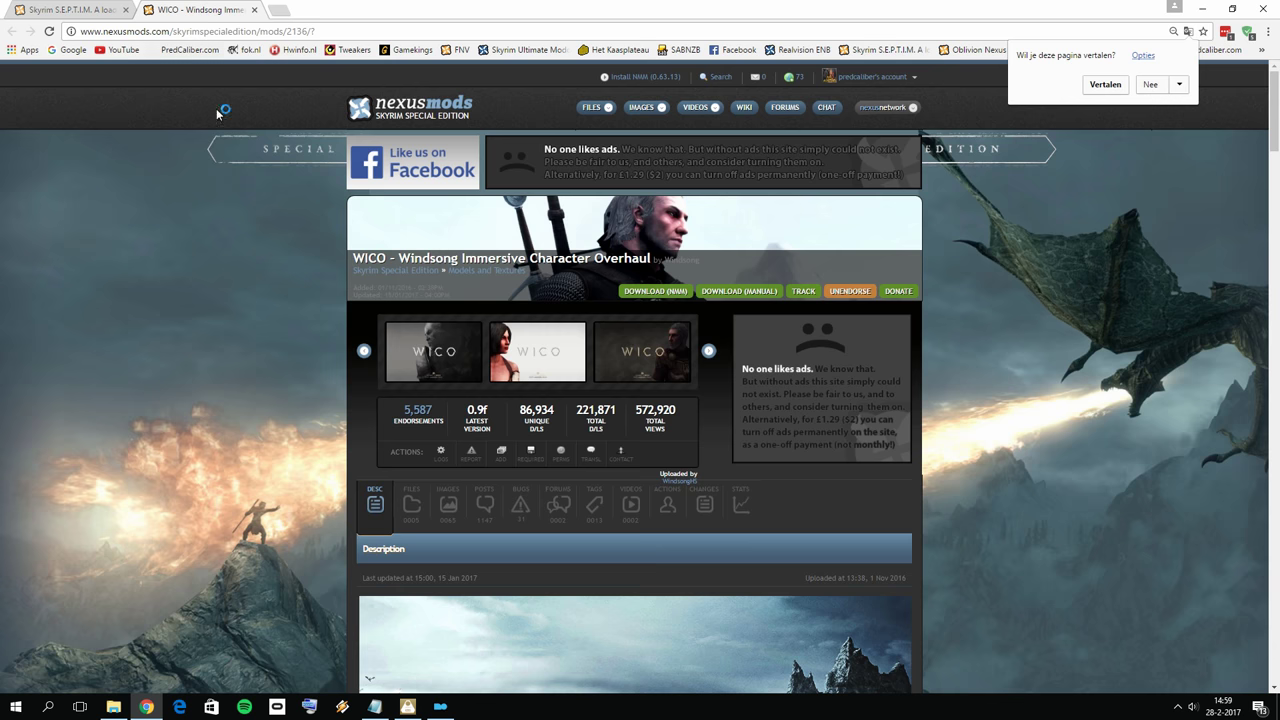
{"action": "left_click", "coordinate": [403, 512]}
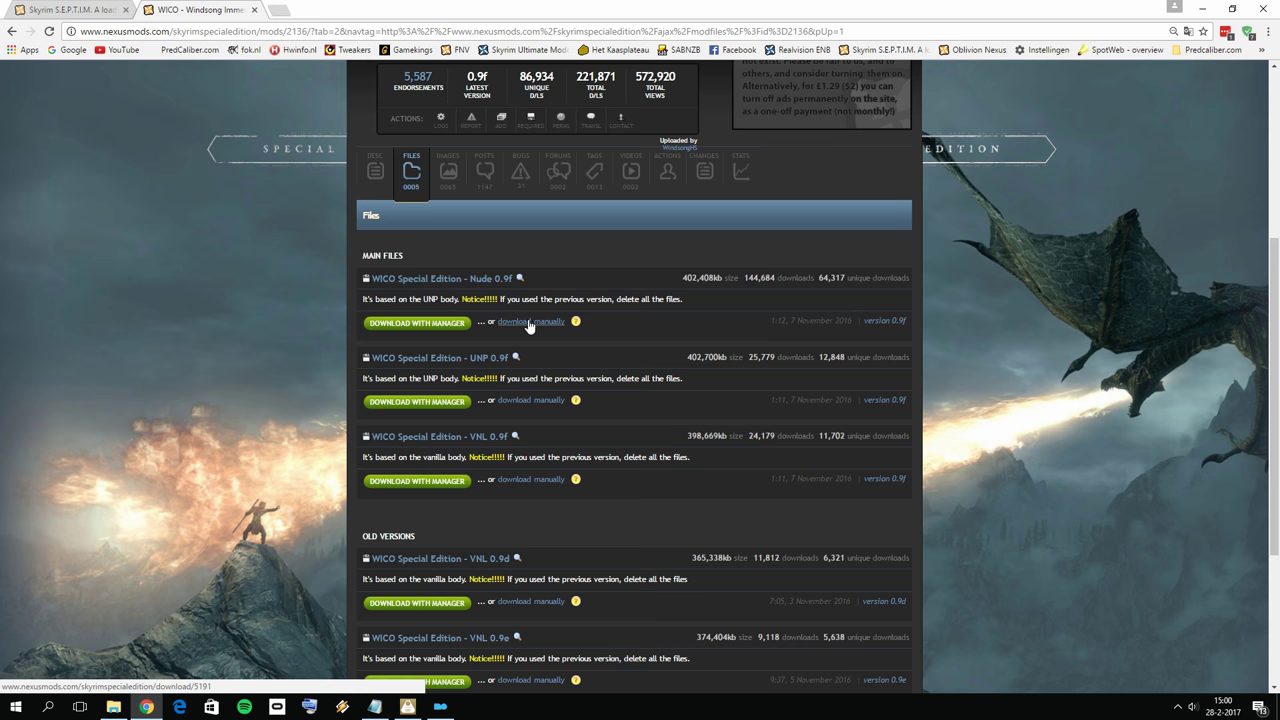
{"action": "left_click", "coordinate": [123, 708]}
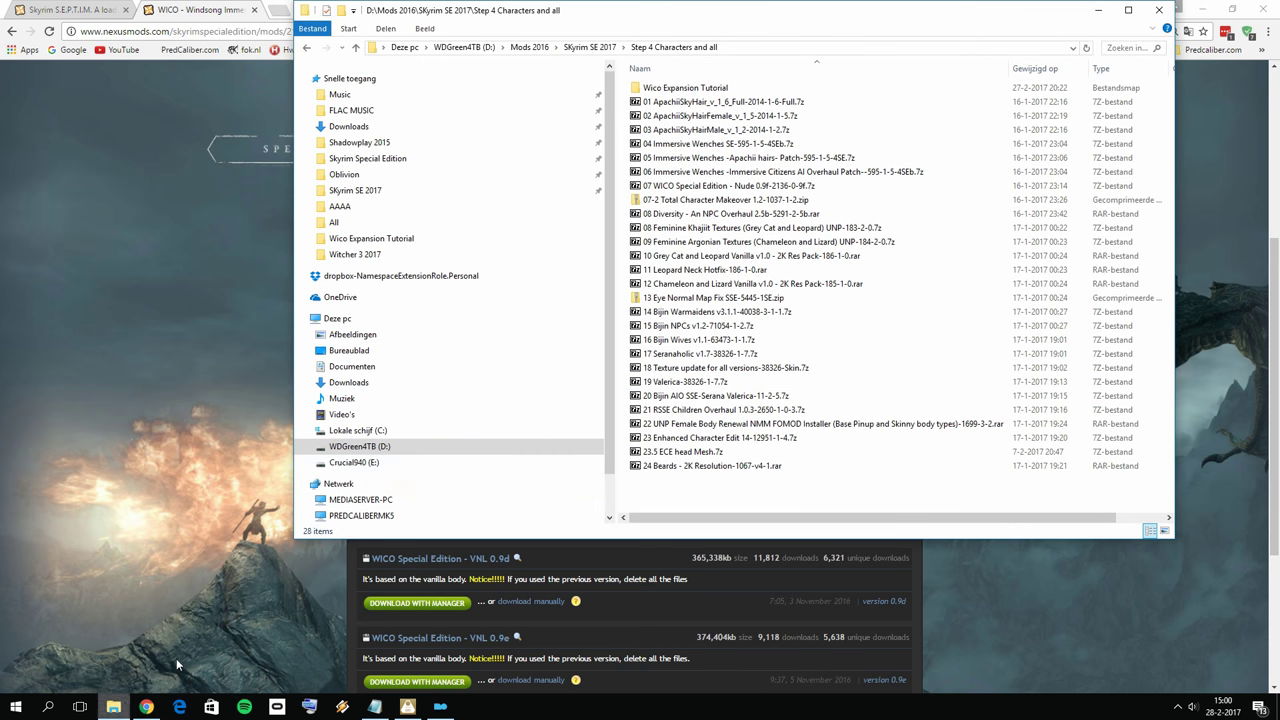
Open the Wico Expansion Tutorial folder inside Step 4 Characters and all.
{"action": "left_click", "coordinate": [727, 90]}
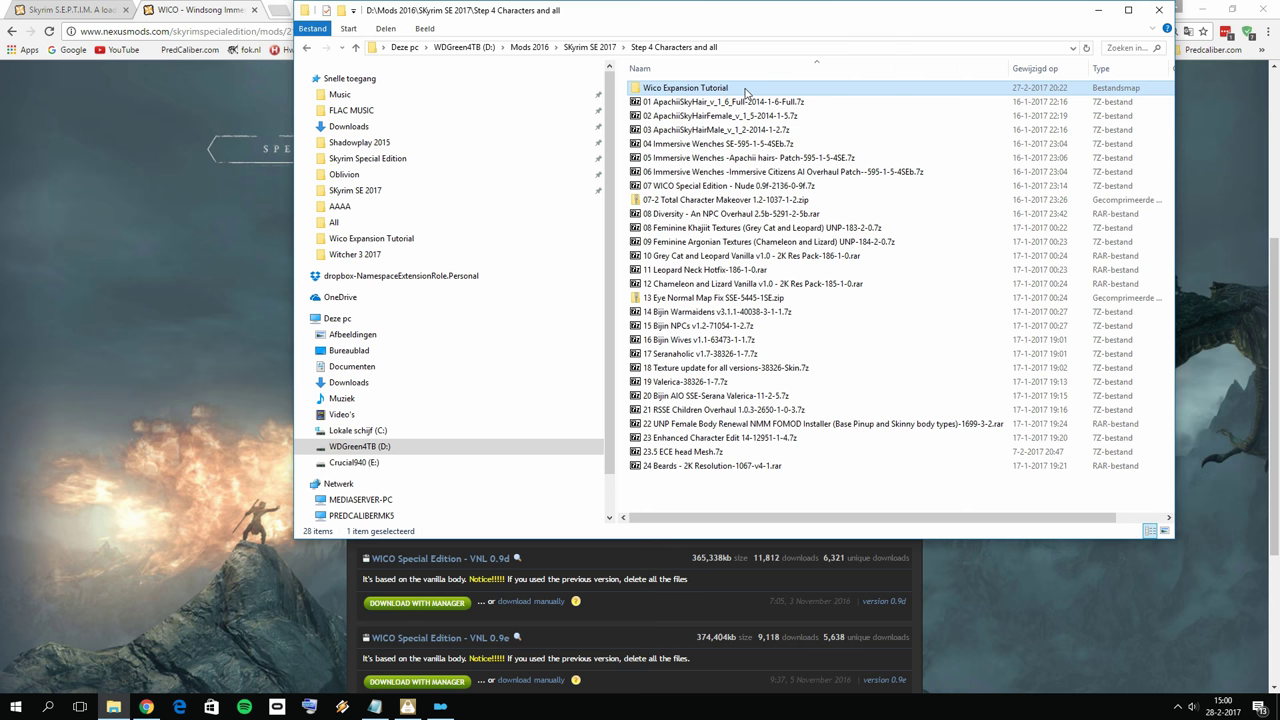
{"action": "double_click", "coordinate": [745, 92]}
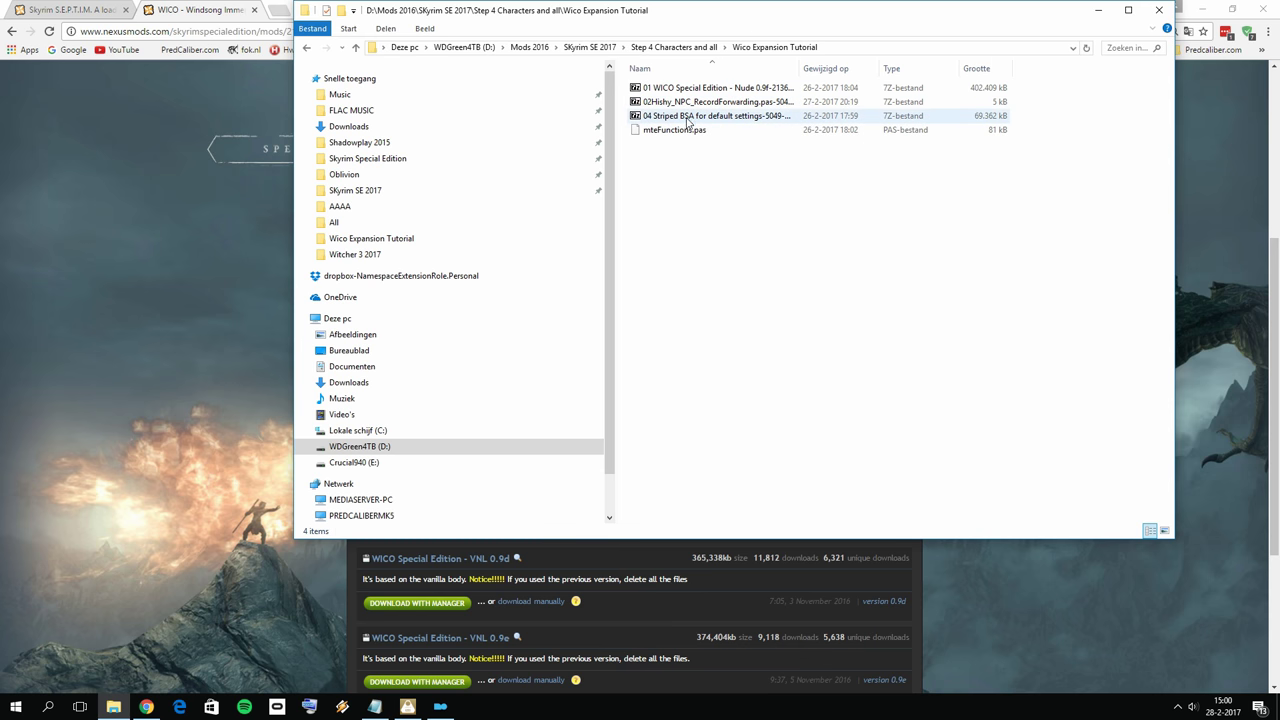
{"action": "left_click", "coordinate": [201, 366]}
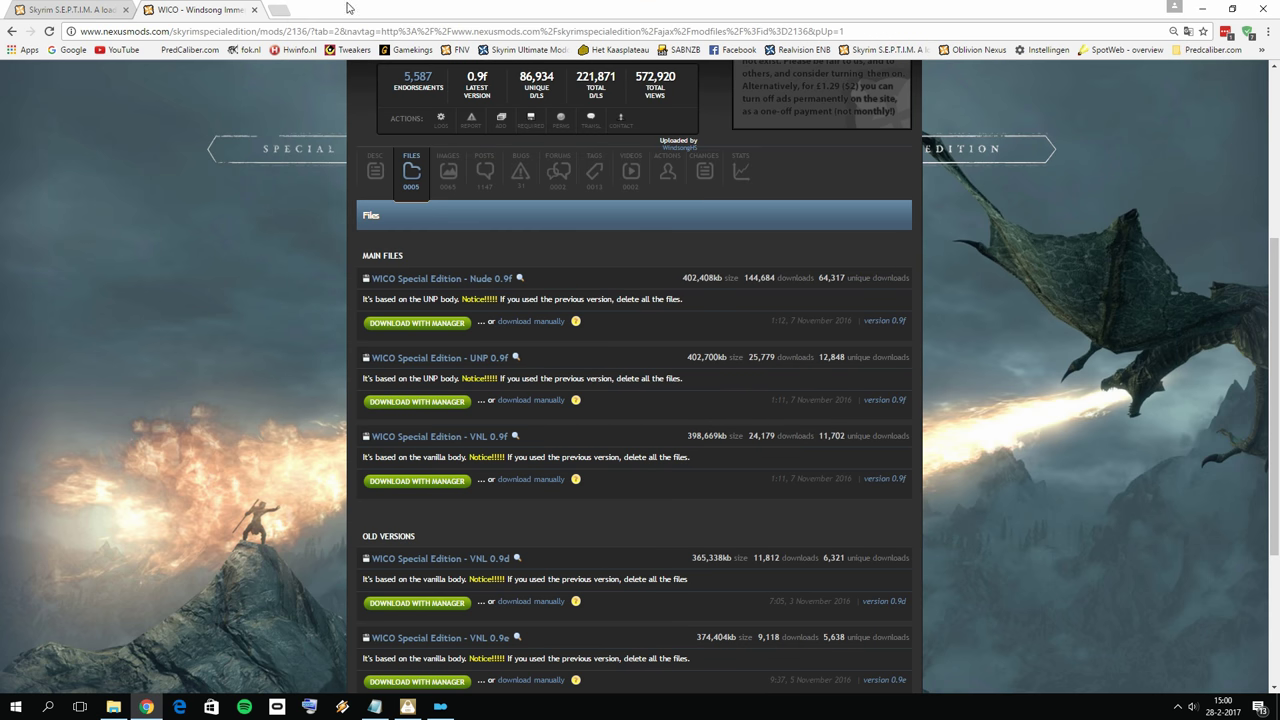
Close the WICO mod tab and switch to the Mod Organizer 2 window.
{"action": "left_click", "coordinate": [253, 10]}
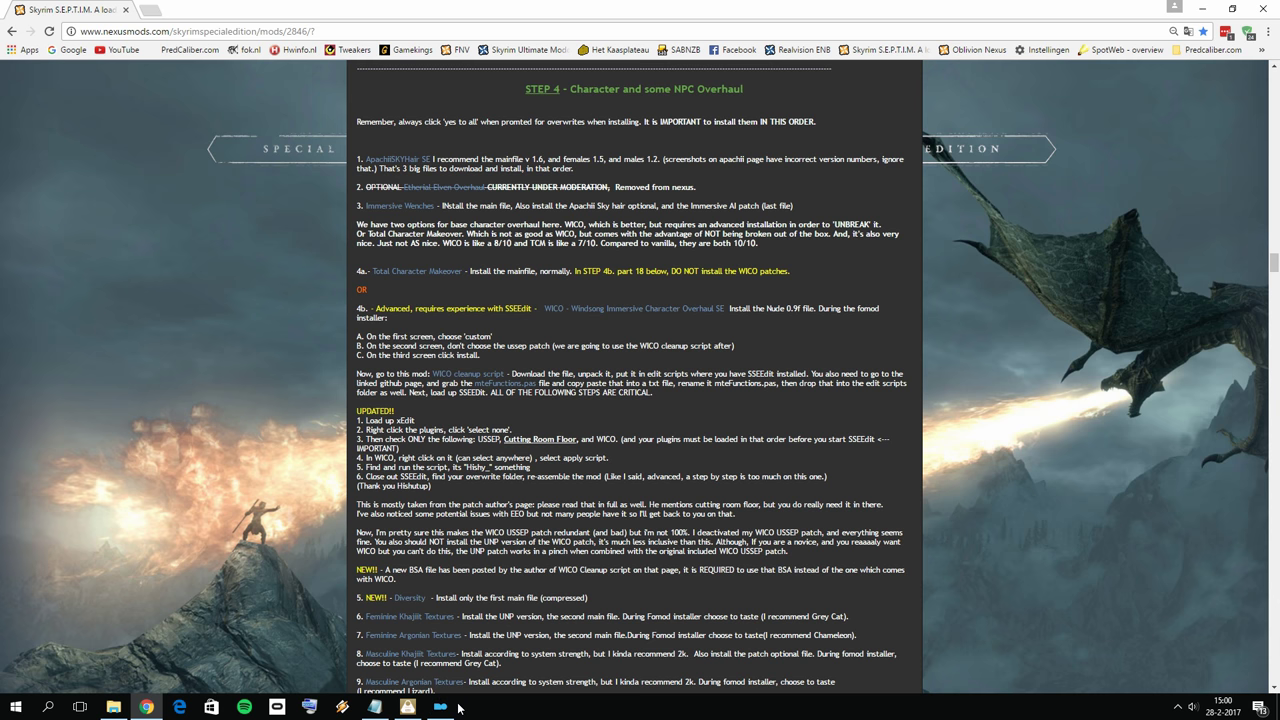
{"action": "mouse_move", "coordinate": [448, 710]}
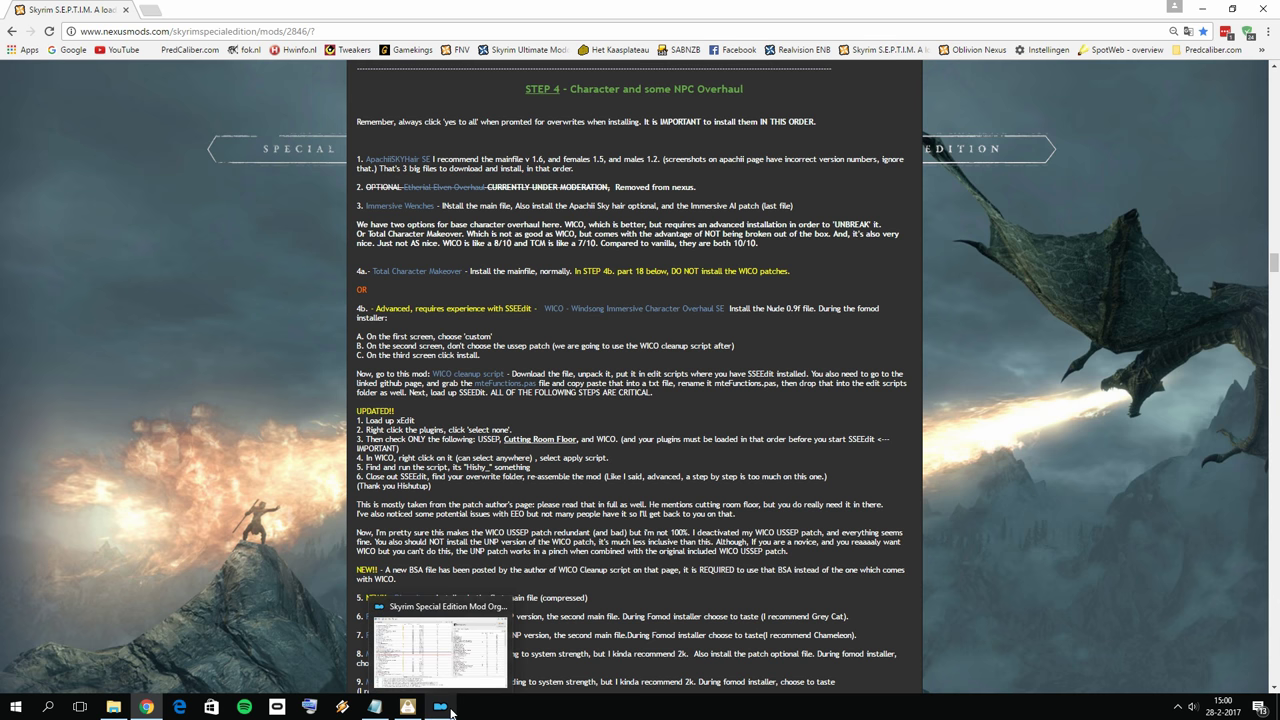
{"action": "left_click", "coordinate": [448, 708]}
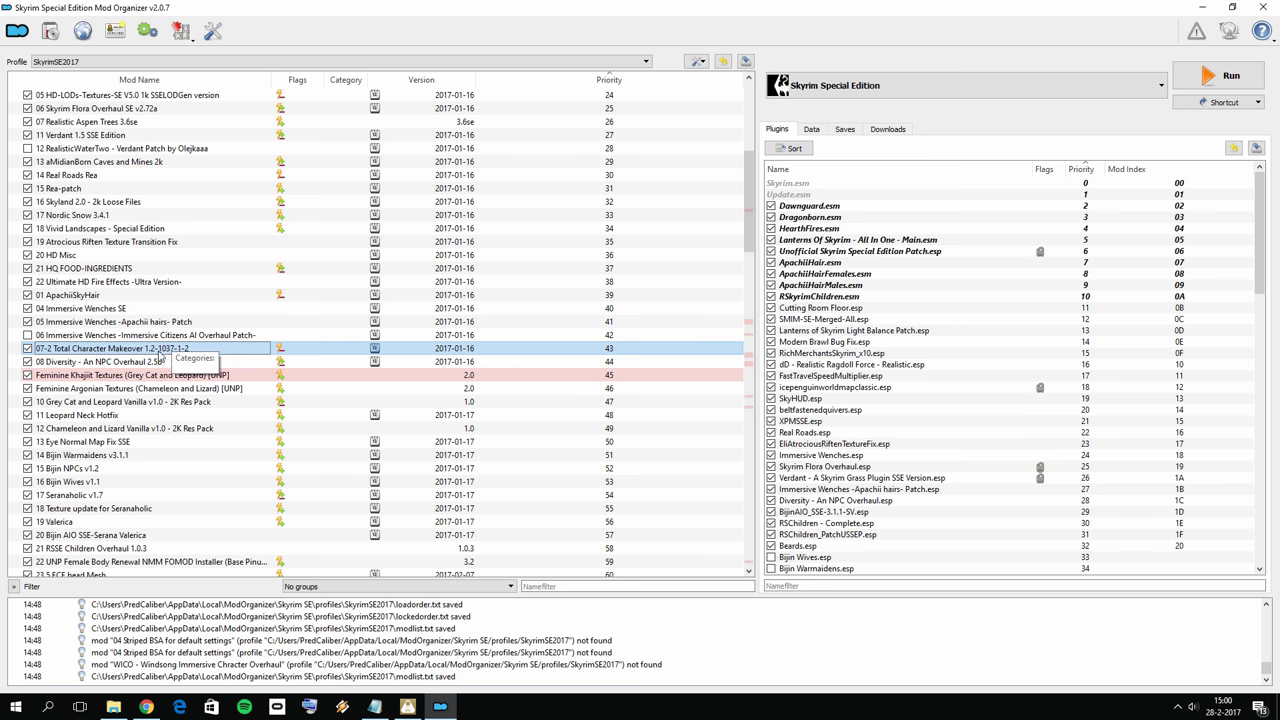
Disable 07-2 Total Character Makeover and install the 01 WICO Special Edition archive from Wico Expansion Tutorial.
{"action": "left_click", "coordinate": [28, 348]}
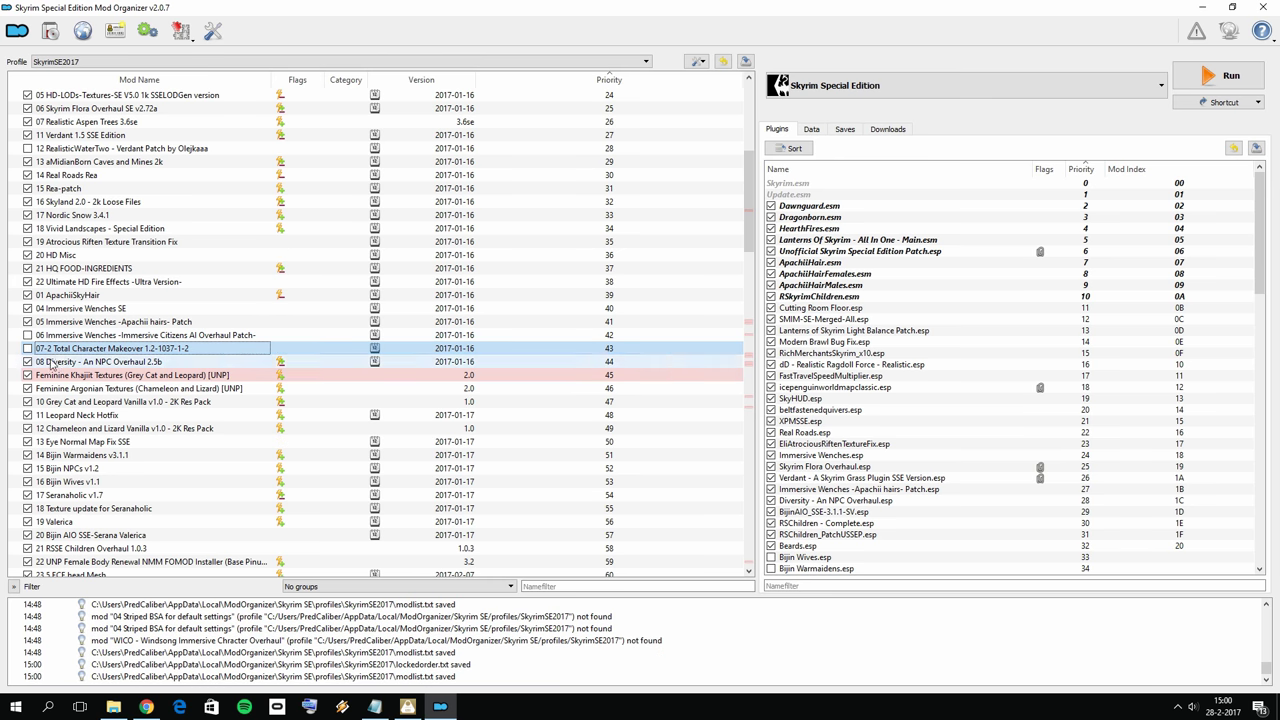
{"action": "left_click", "coordinate": [45, 33]}
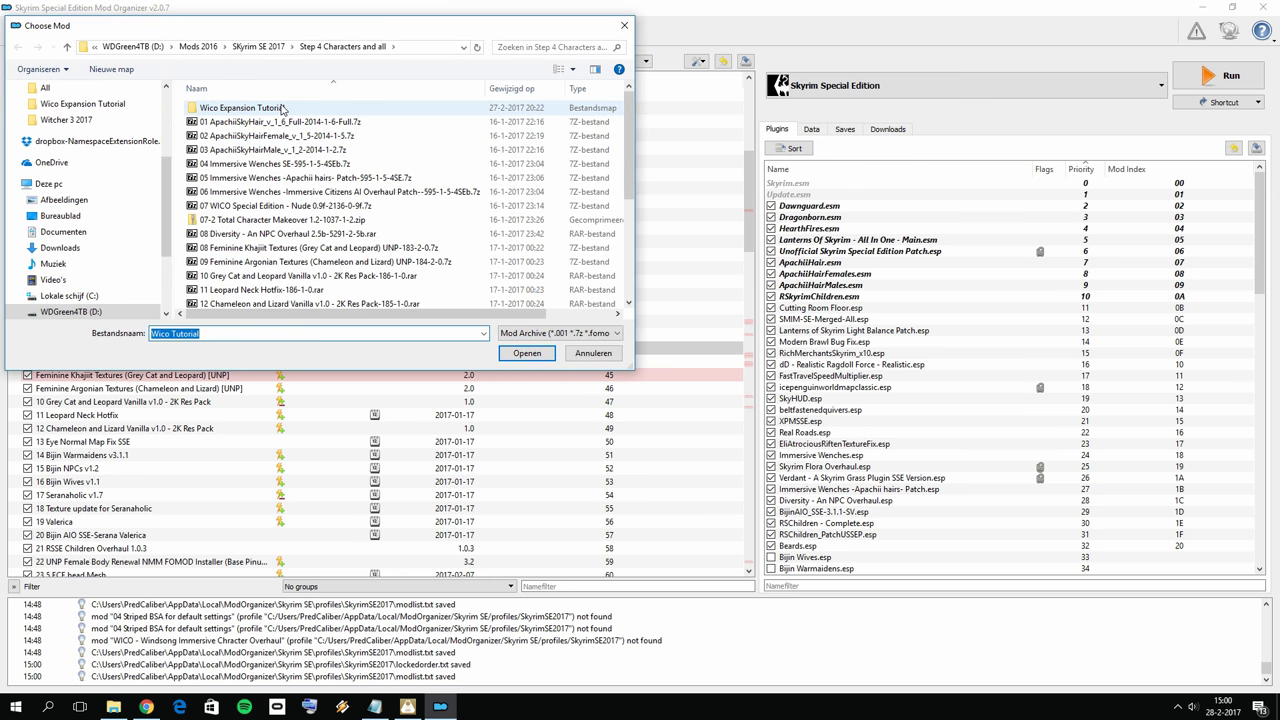
{"action": "double_click", "coordinate": [283, 108]}
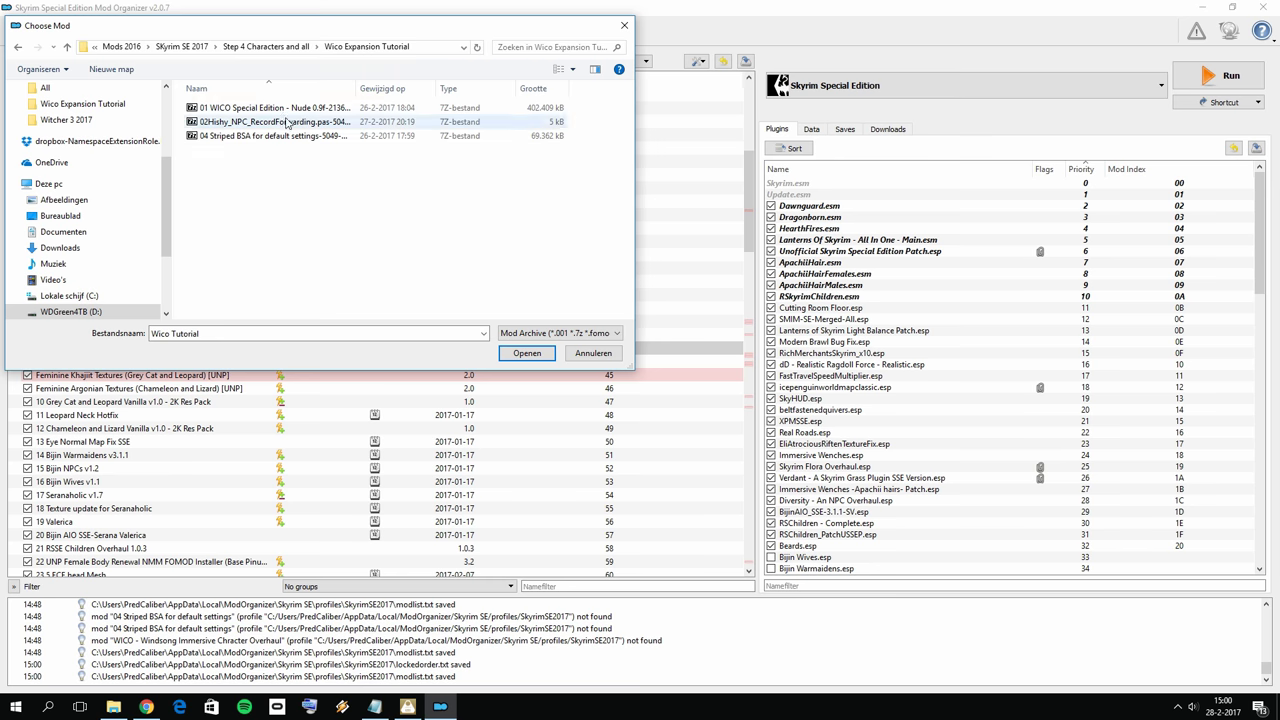
{"action": "double_click", "coordinate": [285, 109]}
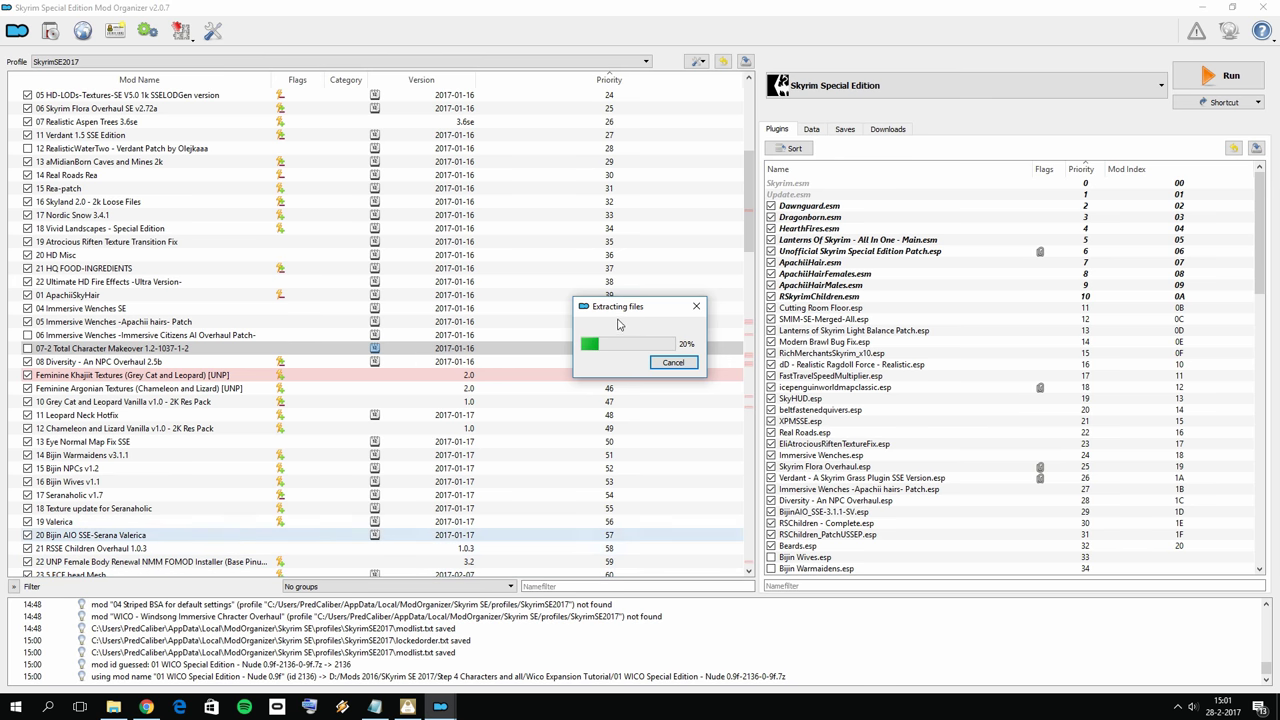
Scroll the guide and open the WICO cleanup script link in a new tab.
{"action": "left_click", "coordinate": [146, 707]}
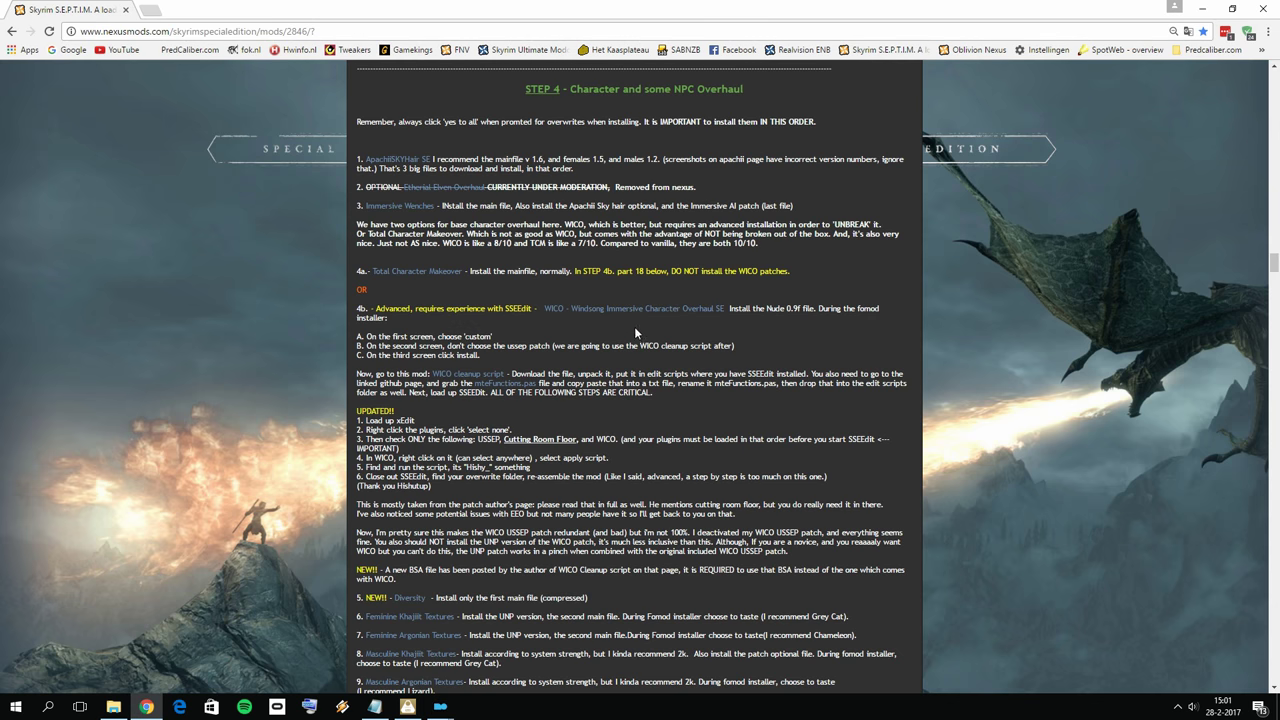
{"action": "scroll", "coordinate": [634, 332], "scroll_direction": "down", "scroll_amount": 1}
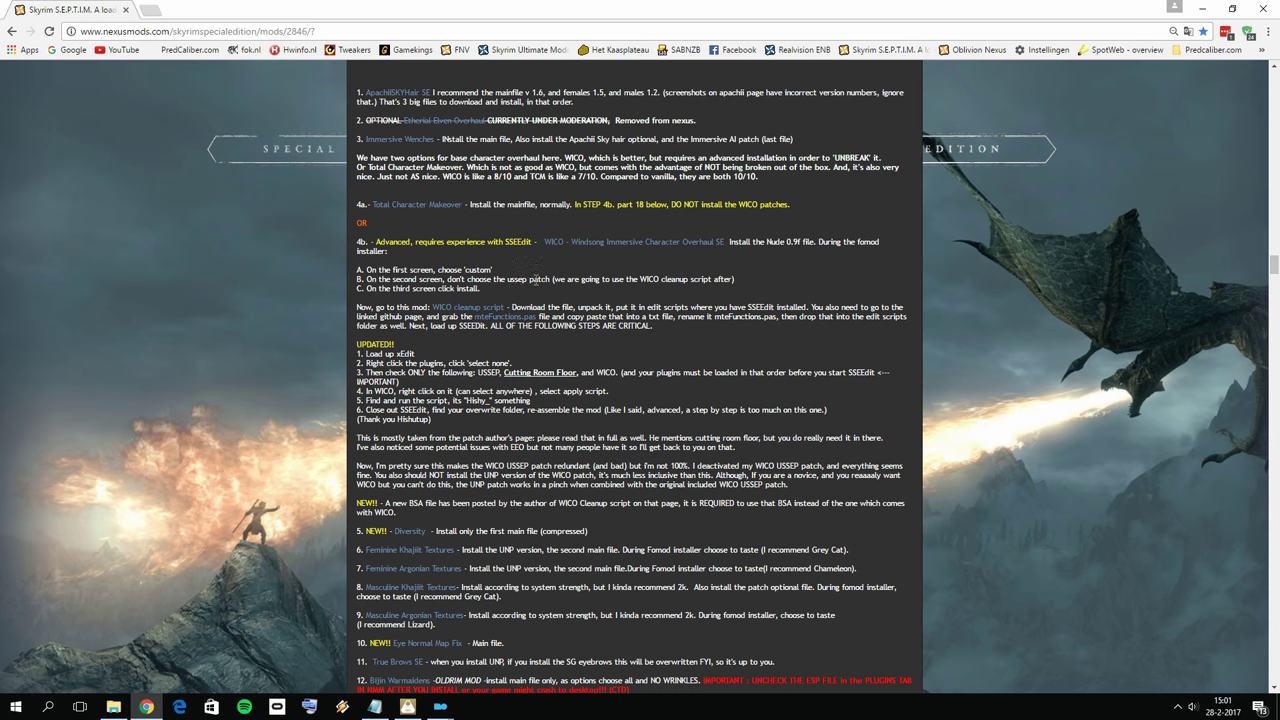
{"action": "scroll", "coordinate": [531, 281], "scroll_direction": "down", "scroll_amount": 1}
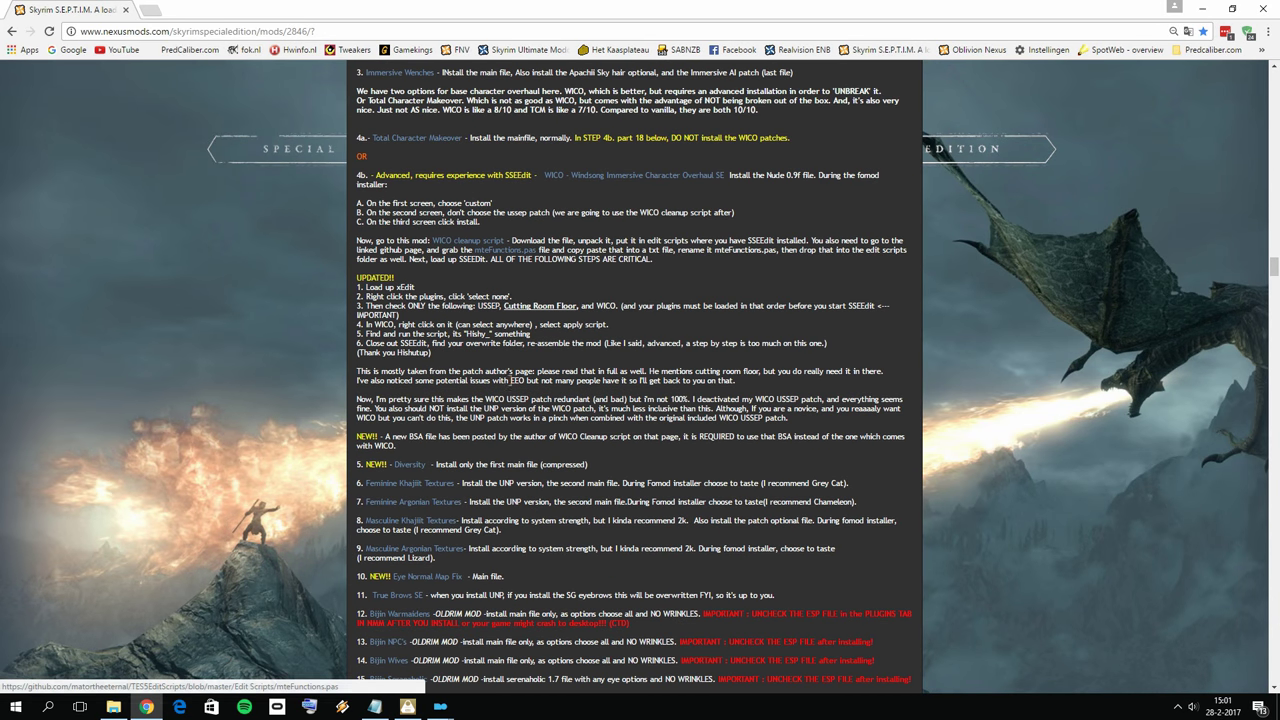
{"action": "mouse_move", "coordinate": [440, 707]}
{"action": "mouse_move", "coordinate": [524, 655]}
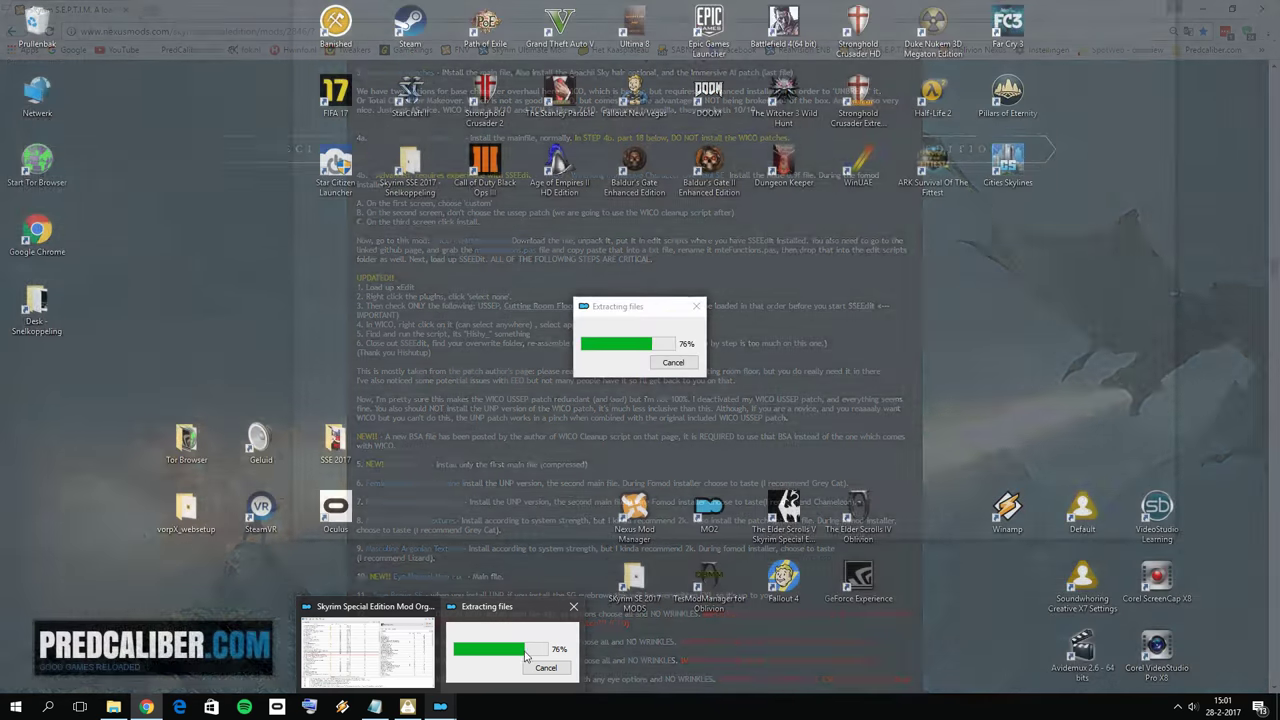
{"action": "right_click", "coordinate": [463, 240]}
{"action": "left_click", "coordinate": [503, 251]}
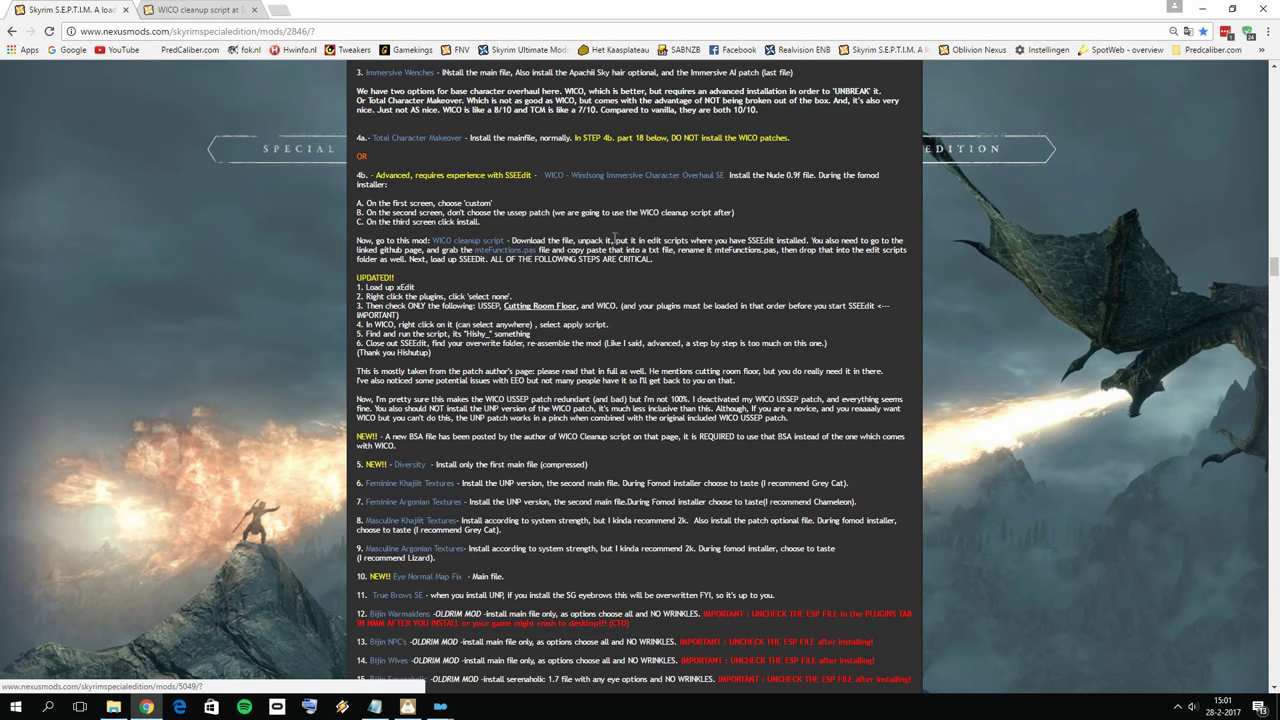
{"action": "left_click", "coordinate": [222, 11]}
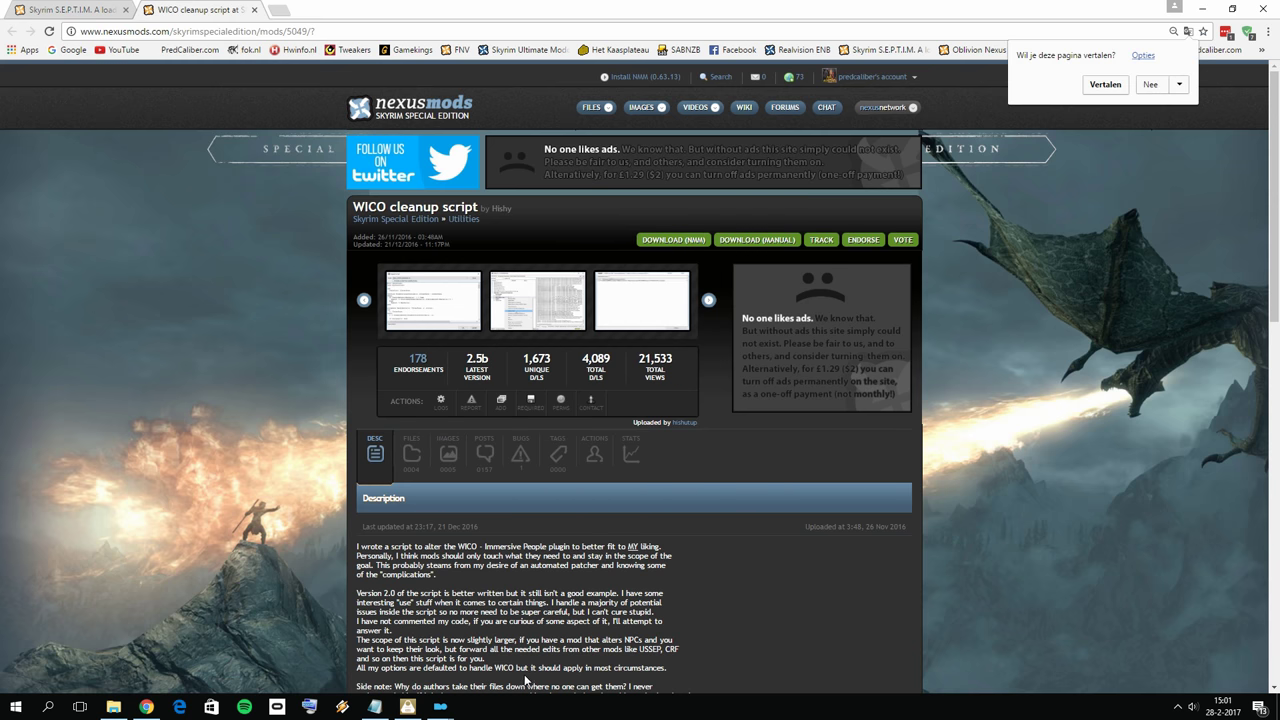
{"action": "mouse_move", "coordinate": [441, 710]}
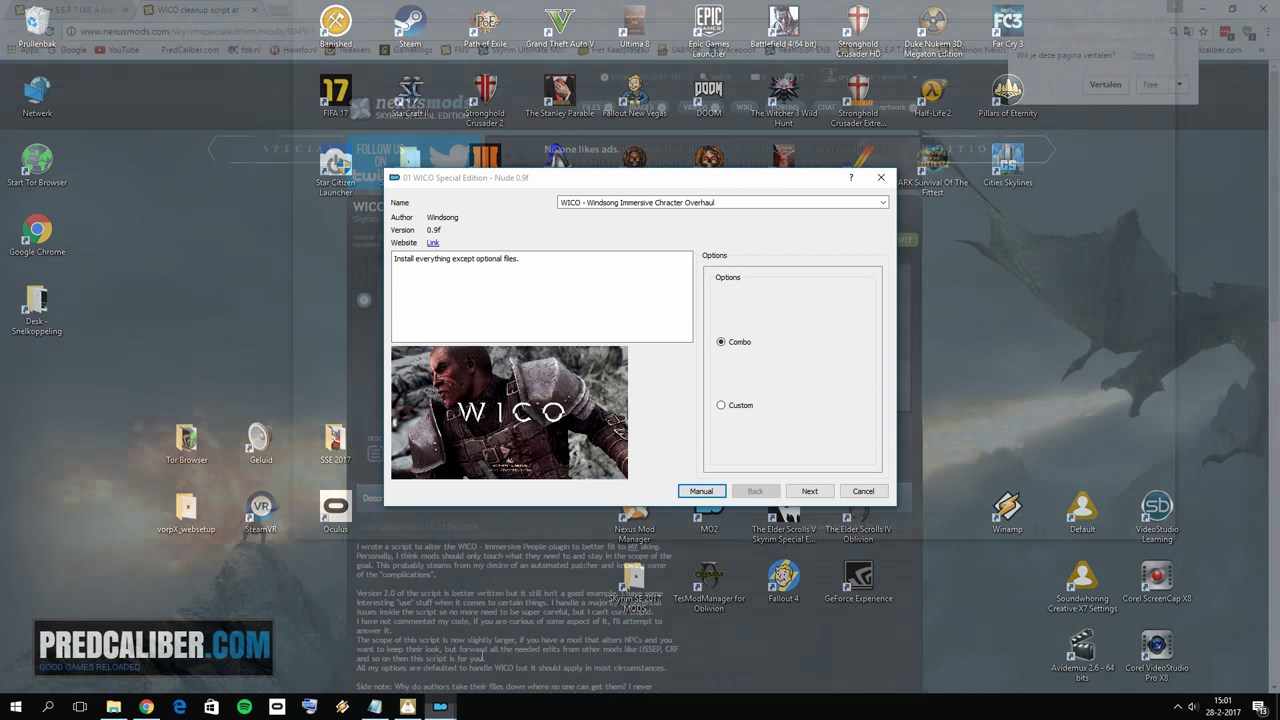
Reread the guide's instructions, then bring the WICO installer back to the front.
{"action": "left_click", "coordinate": [510, 650]}
{"action": "left_click", "coordinate": [78, 9]}
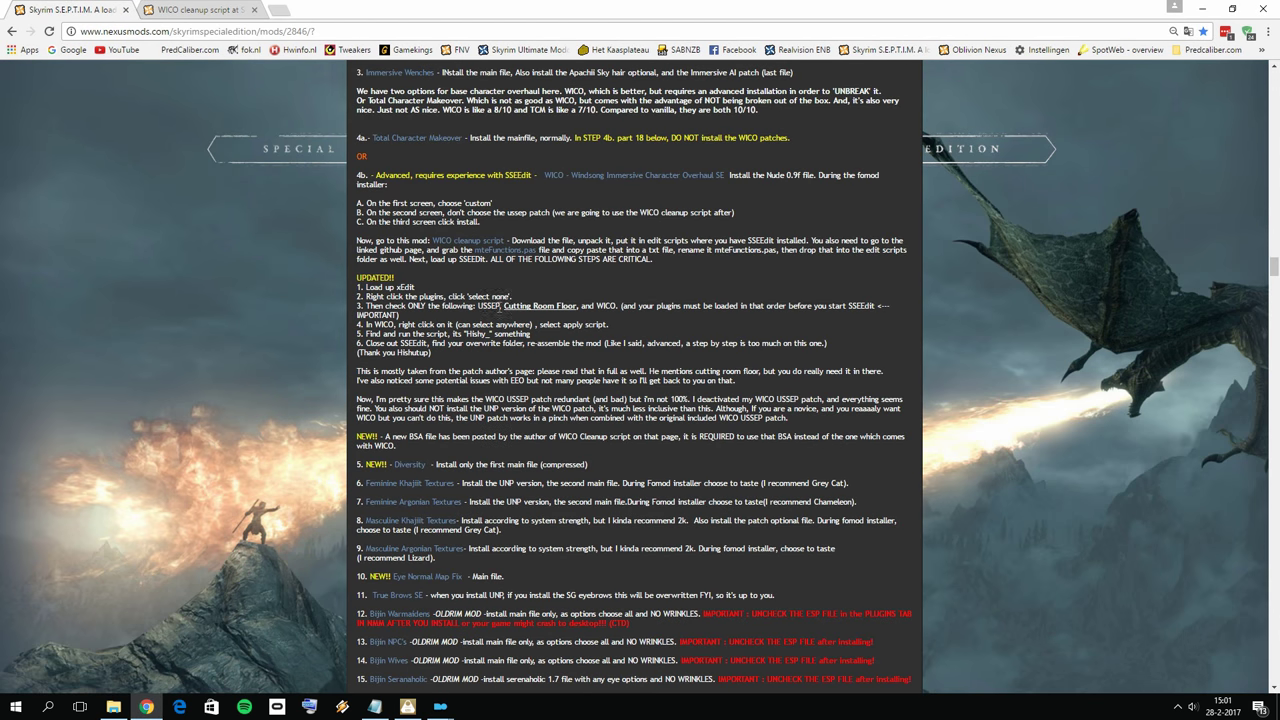
{"action": "scroll", "coordinate": [510, 318], "scroll_direction": "up", "scroll_amount": 1}
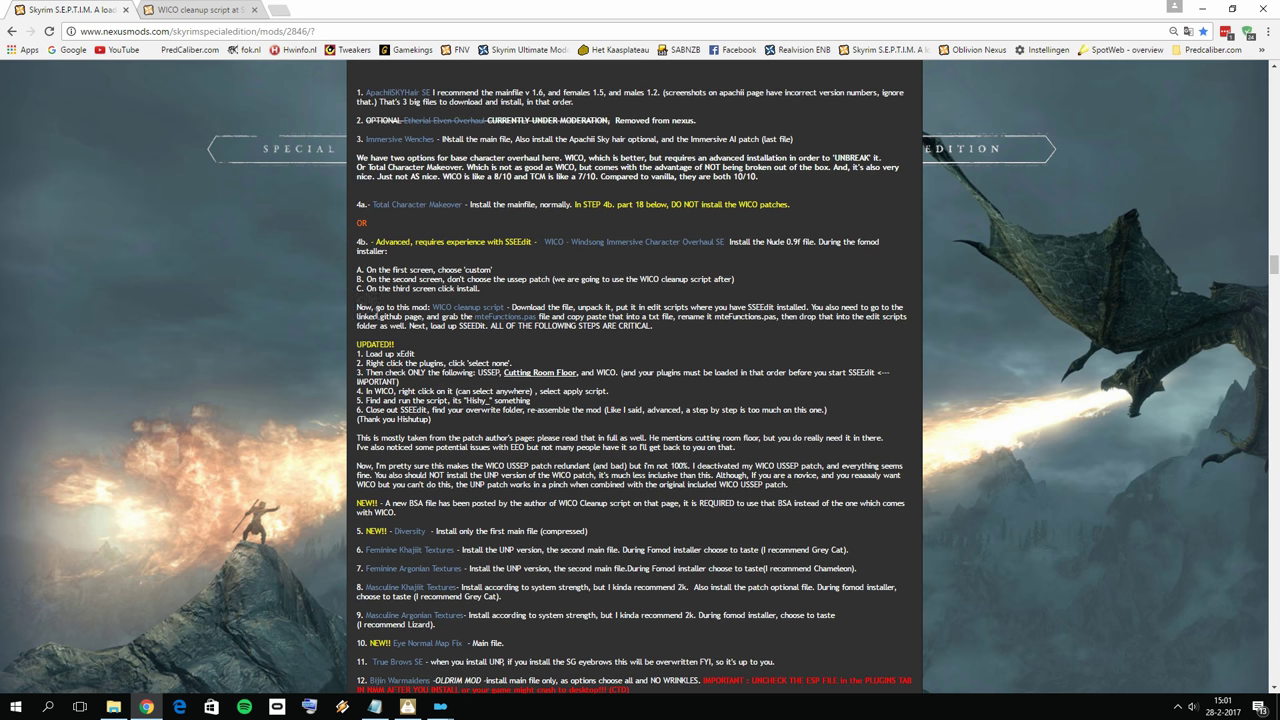
{"action": "mouse_move", "coordinate": [440, 707]}
{"action": "left_click", "coordinate": [505, 645]}
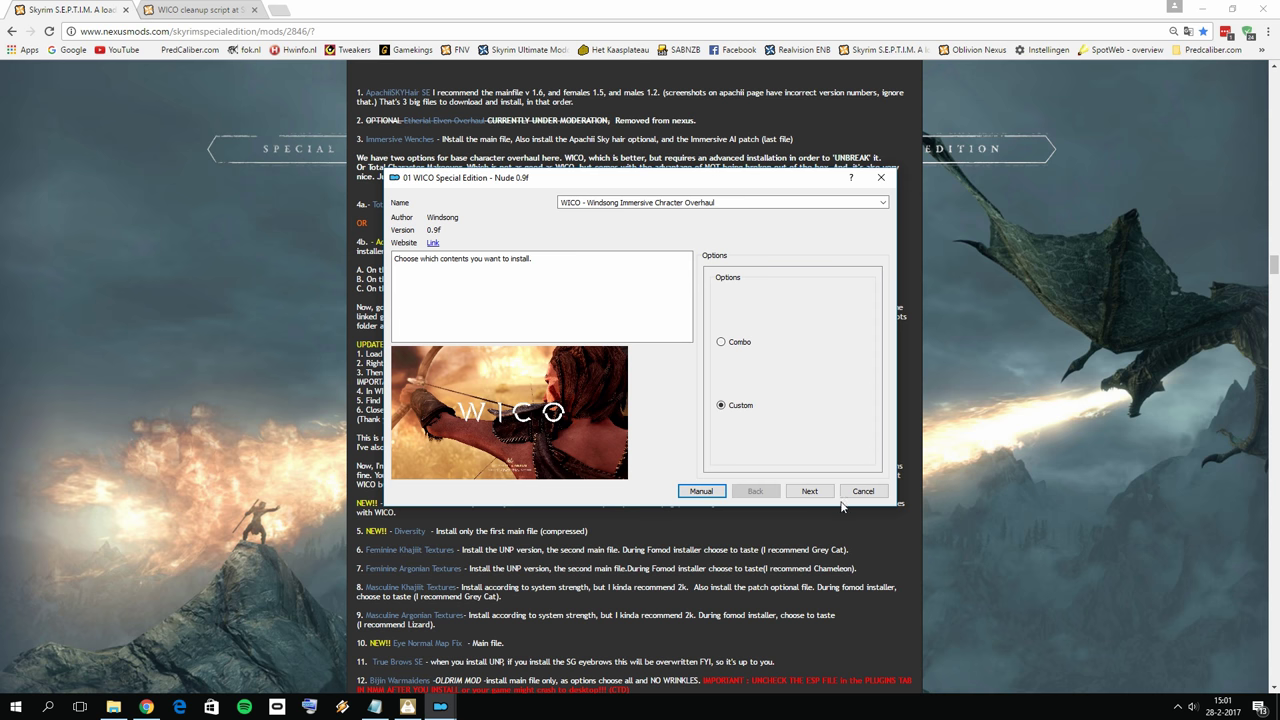
Choose the Custom setup, tick USSEP Compatible Patch, and install WICO.
{"action": "left_click", "coordinate": [812, 492]}
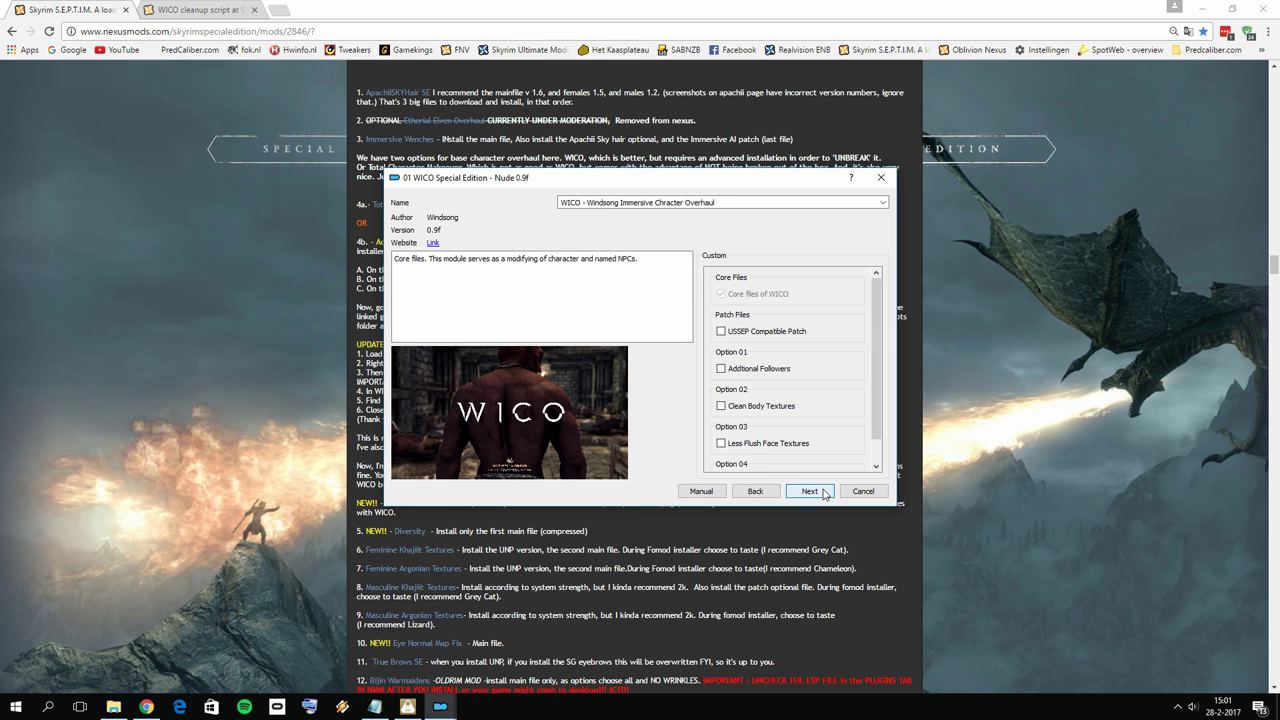
{"action": "left_click", "coordinate": [783, 336]}
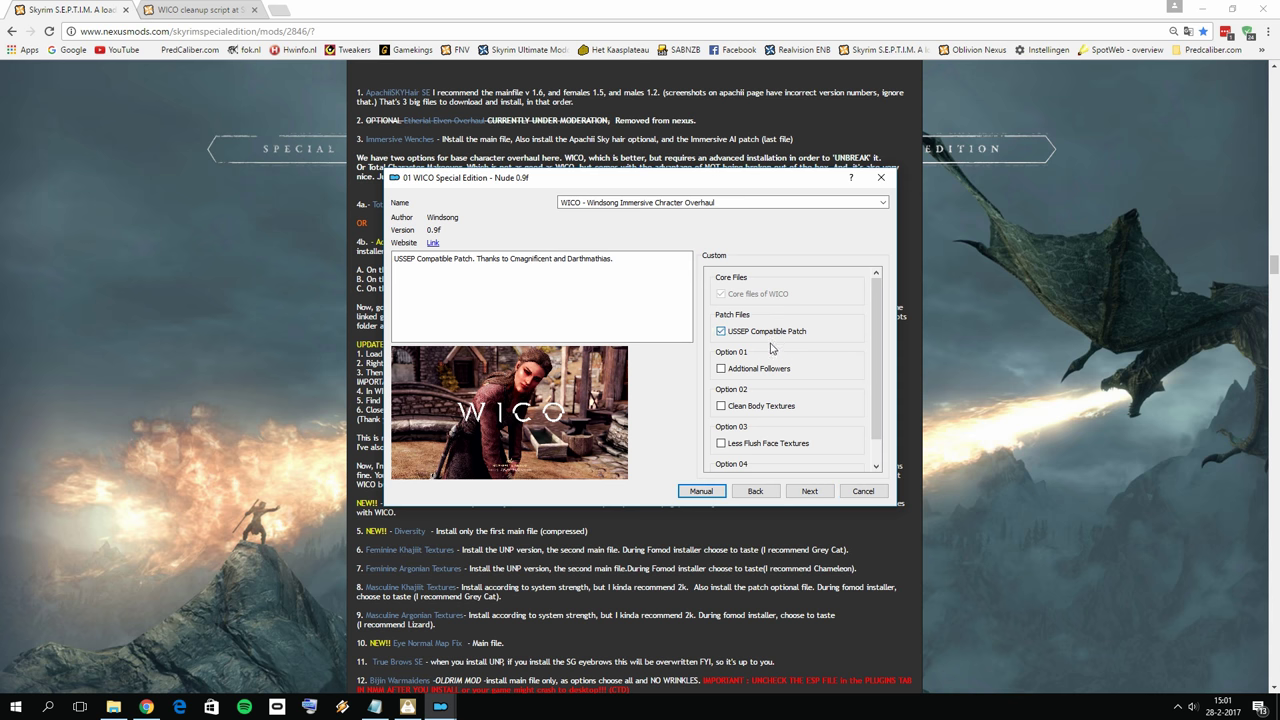
{"action": "scroll", "coordinate": [790, 445], "scroll_direction": "down", "scroll_amount": 1}
{"action": "left_click", "coordinate": [810, 491]}
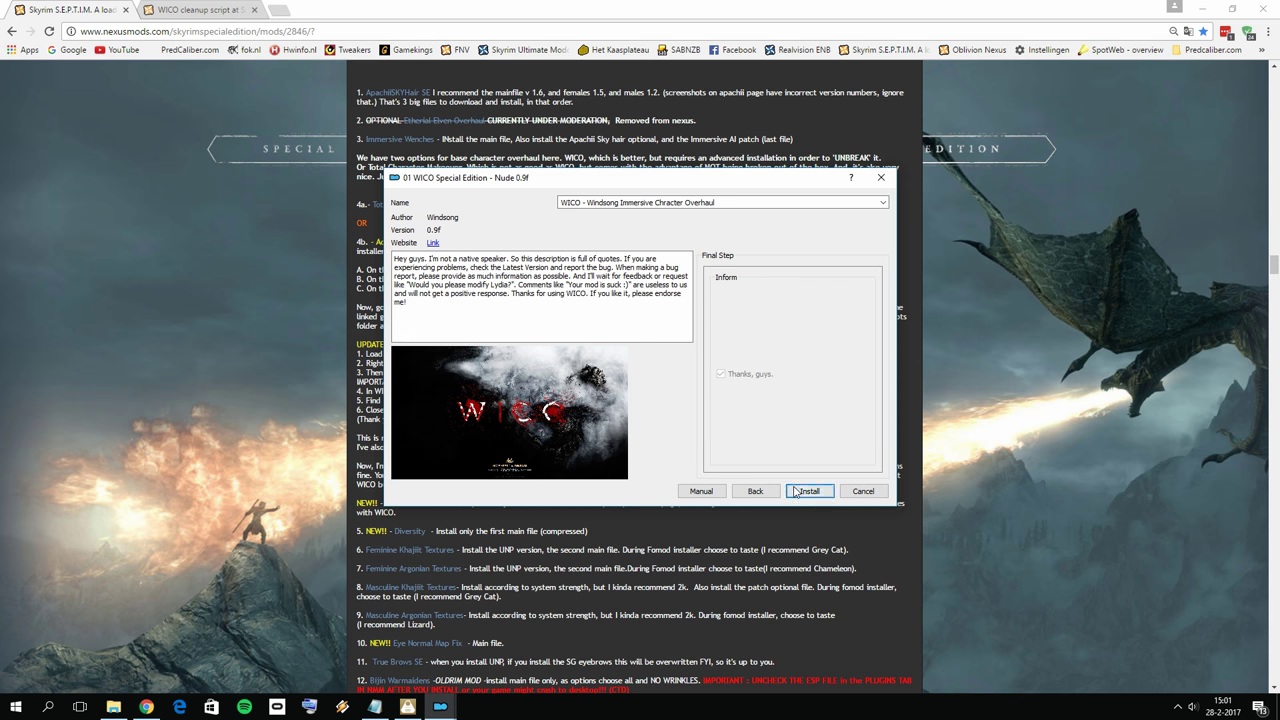
{"action": "left_click", "coordinate": [810, 491]}
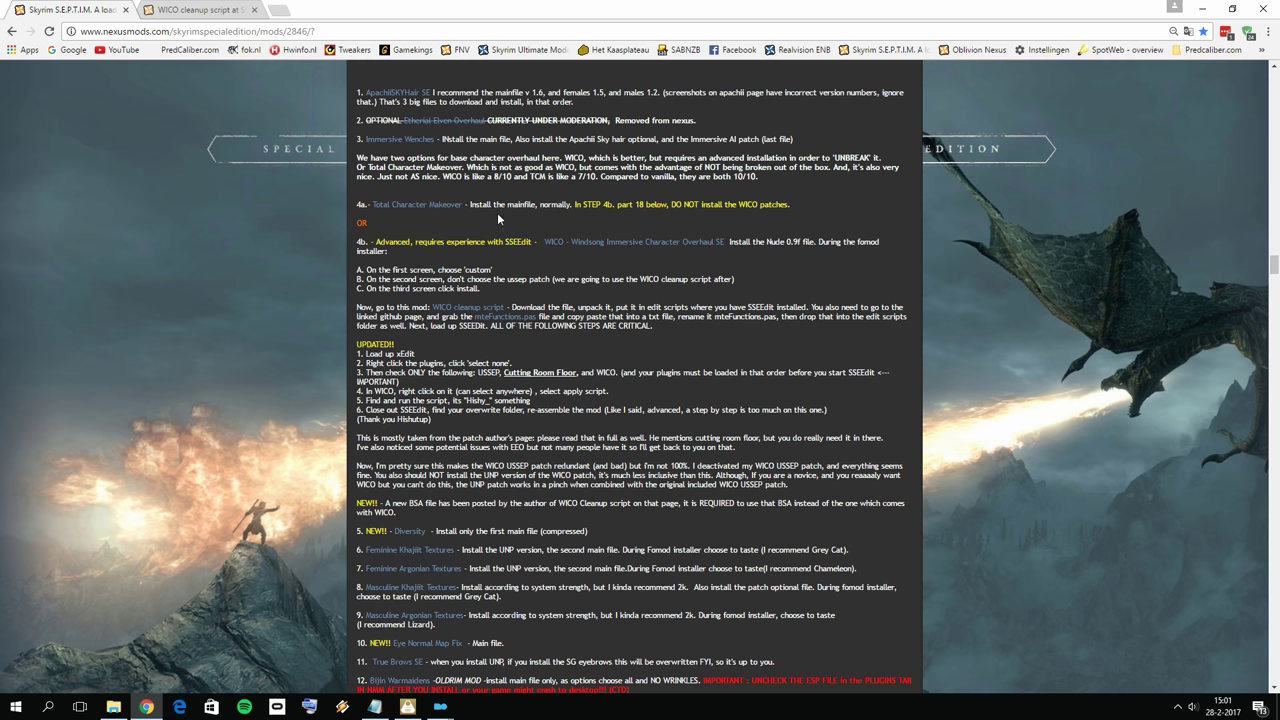
Show the WICO cleanup script's file list, then open the Wico Expansion Tutorial folder in Explorer.
{"action": "left_click", "coordinate": [200, 9]}
{"action": "left_click", "coordinate": [411, 455]}
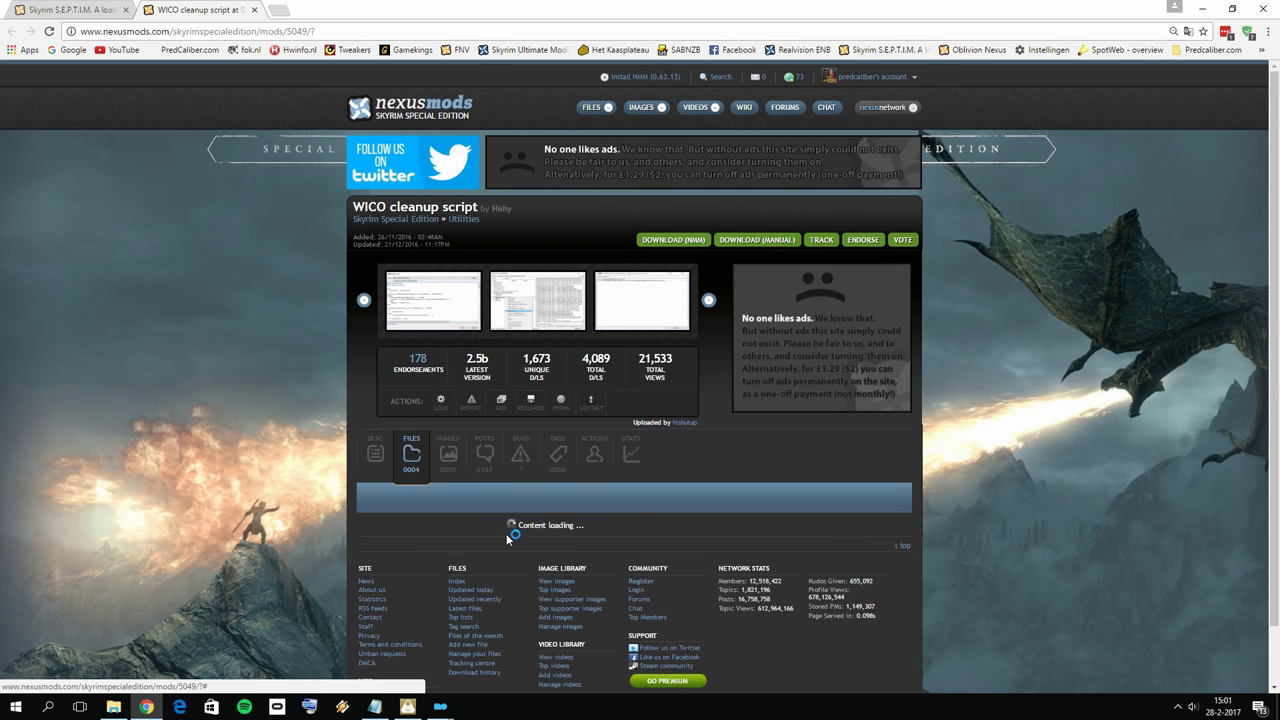
{"action": "scroll", "coordinate": [509, 525], "scroll_direction": "down", "scroll_amount": 1}
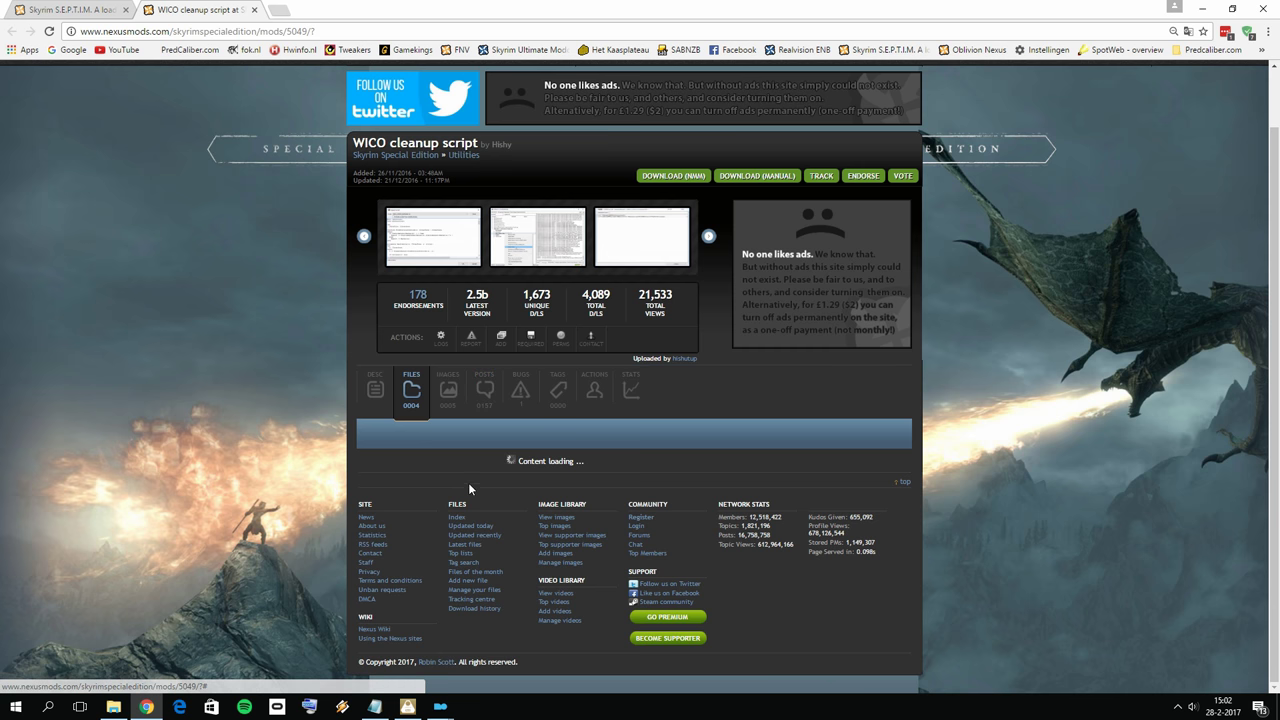
{"action": "scroll", "coordinate": [384, 424], "scroll_direction": "down", "scroll_amount": 2}
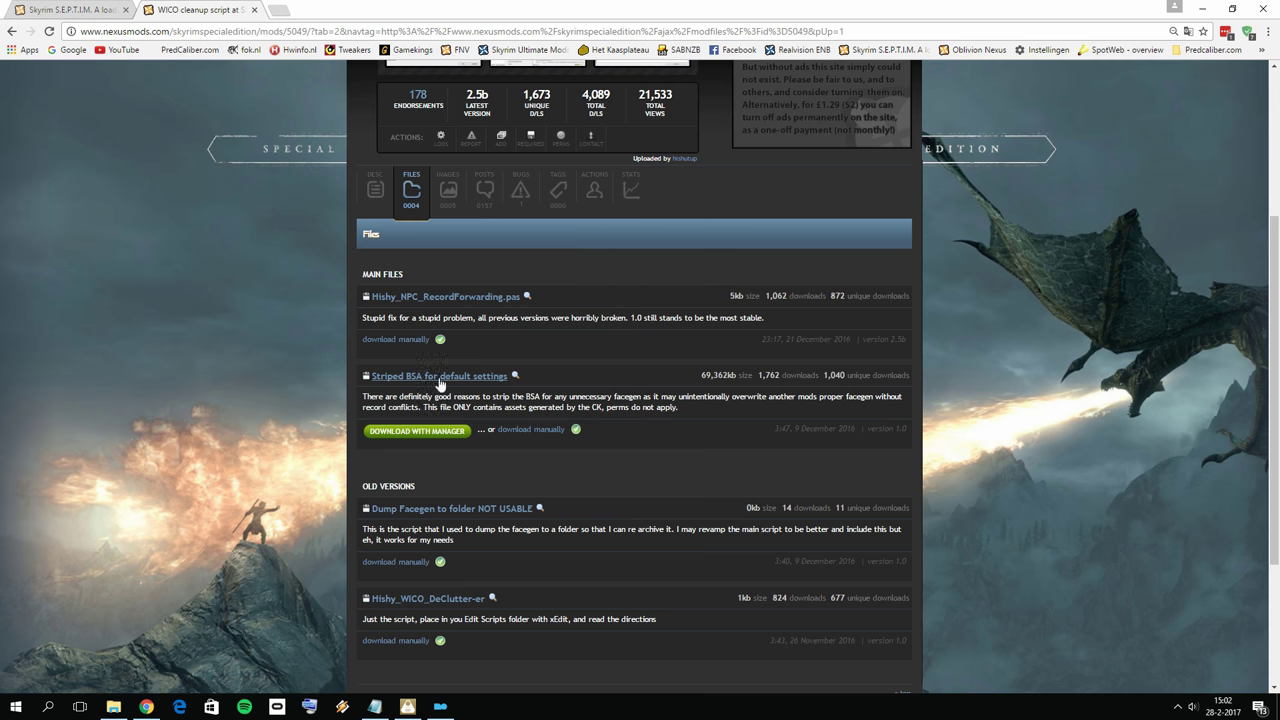
{"action": "left_click", "coordinate": [113, 707]}
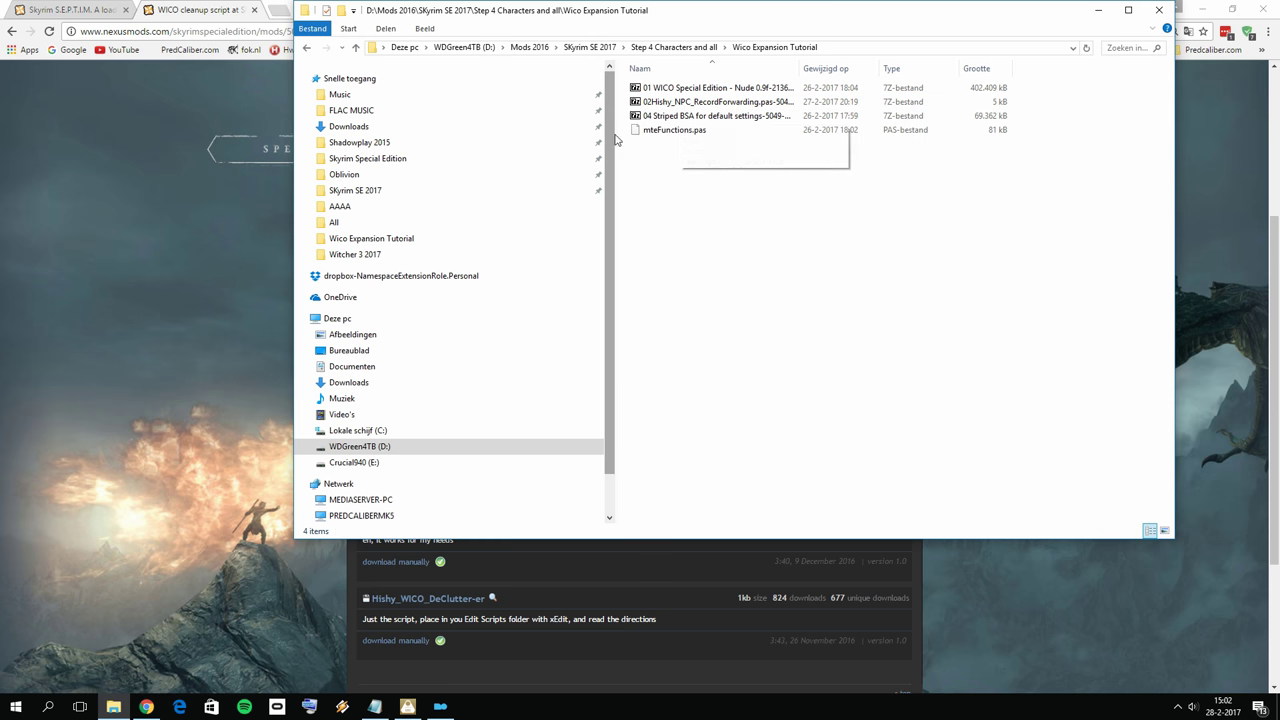
Check mteFunctions.pas in Explorer, then close the WICO cleanup script tab in Chrome.
{"action": "left_click", "coordinate": [677, 135]}
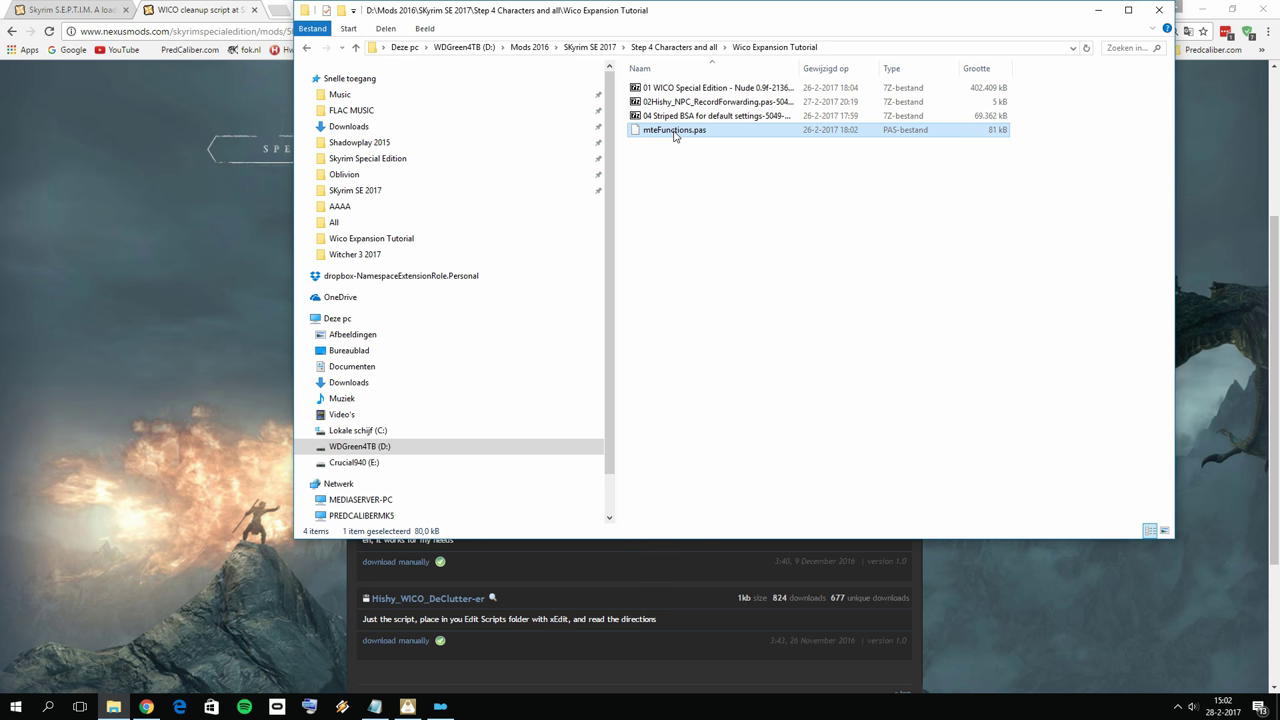
{"action": "left_click", "coordinate": [693, 187]}
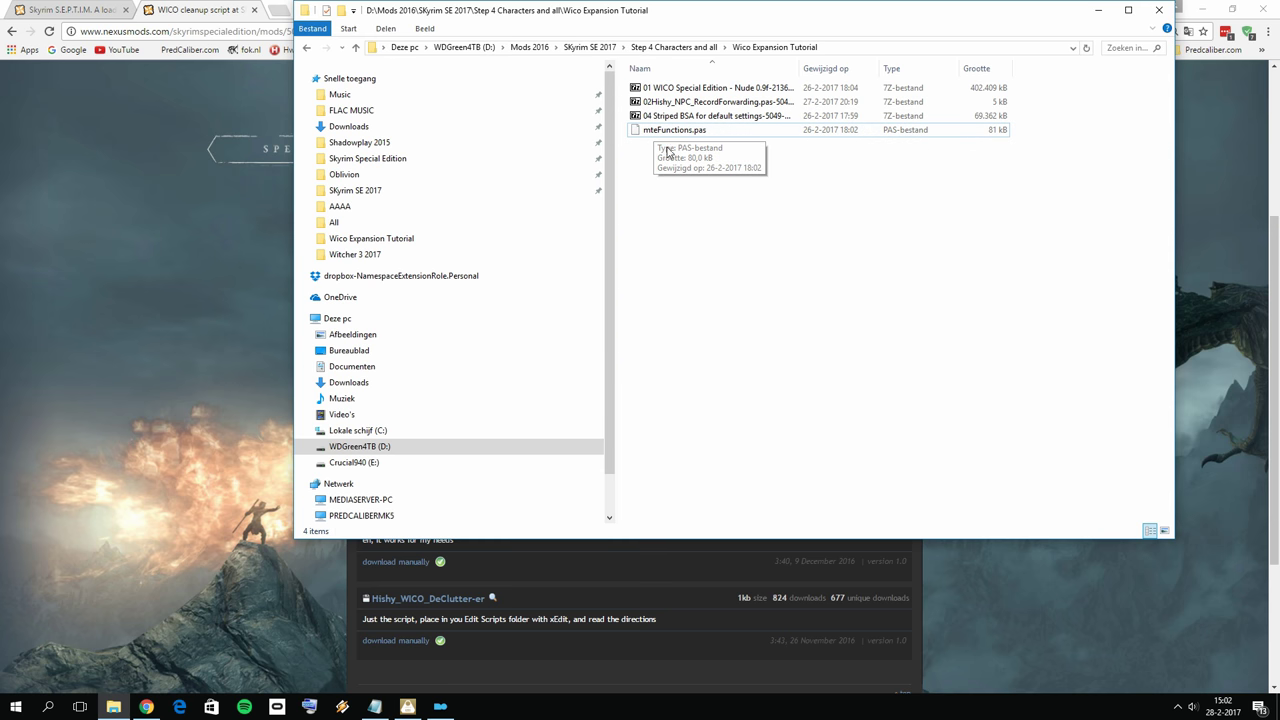
{"action": "left_click", "coordinate": [158, 354]}
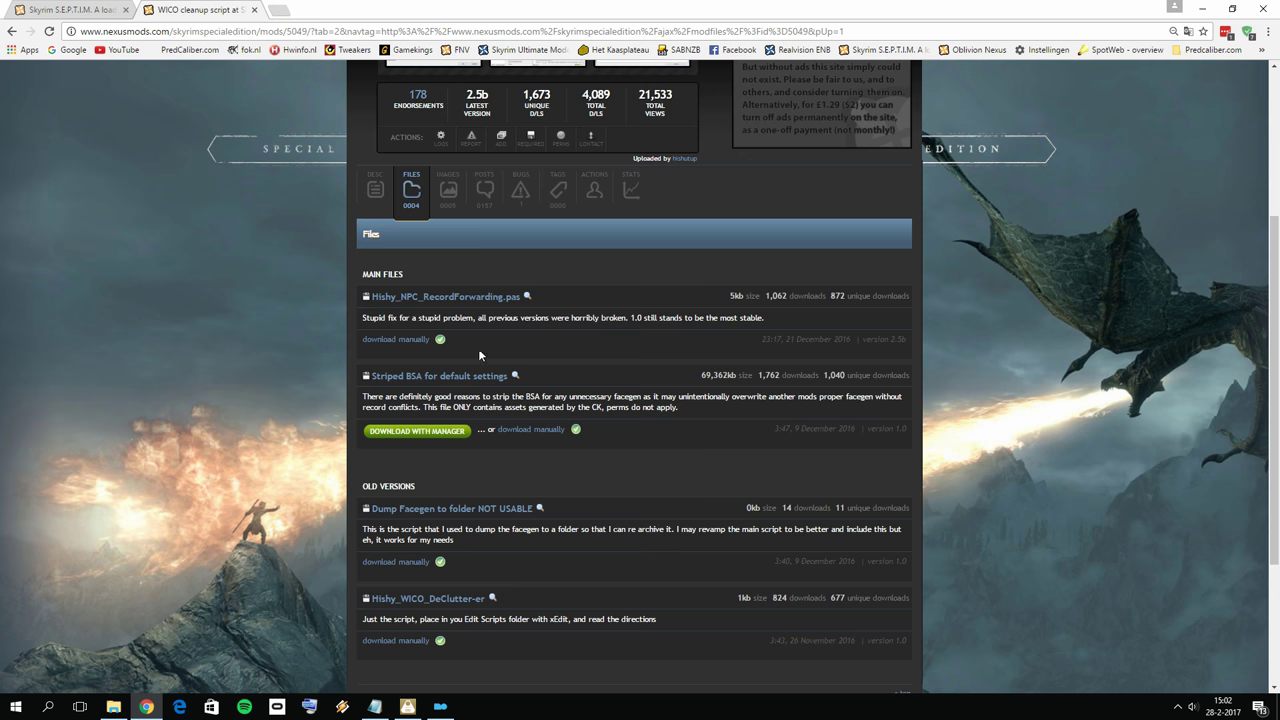
{"action": "left_click", "coordinate": [255, 10]}
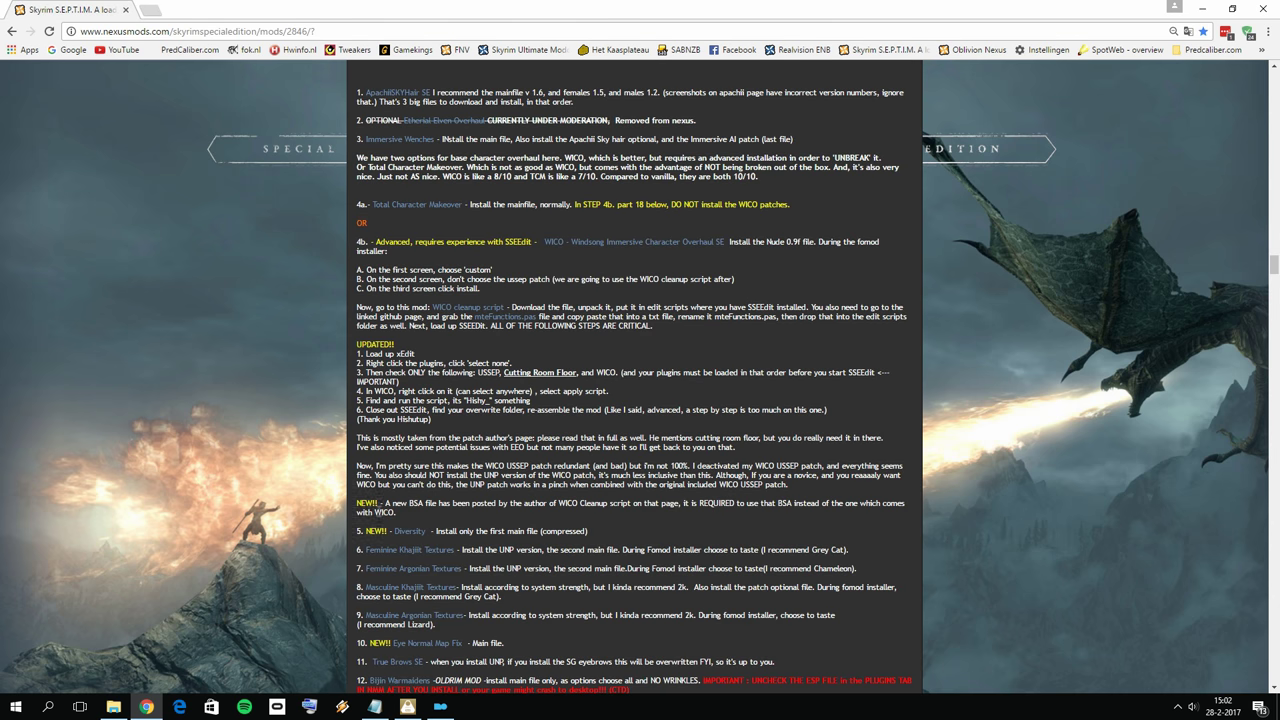